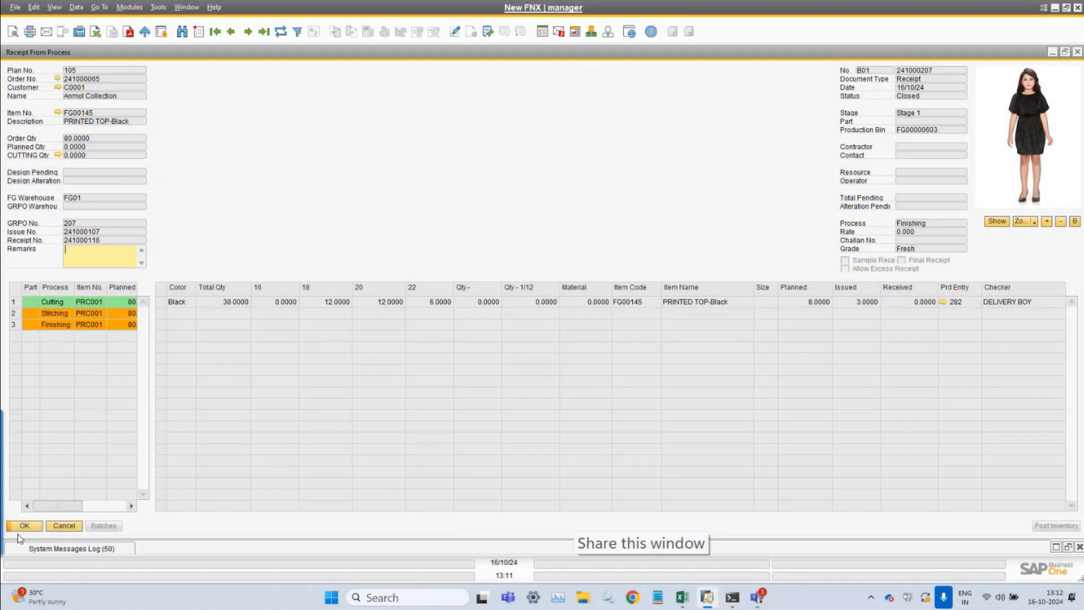
Step: Close the finishing receipt document and return to the Production Control Center
click(25, 526)
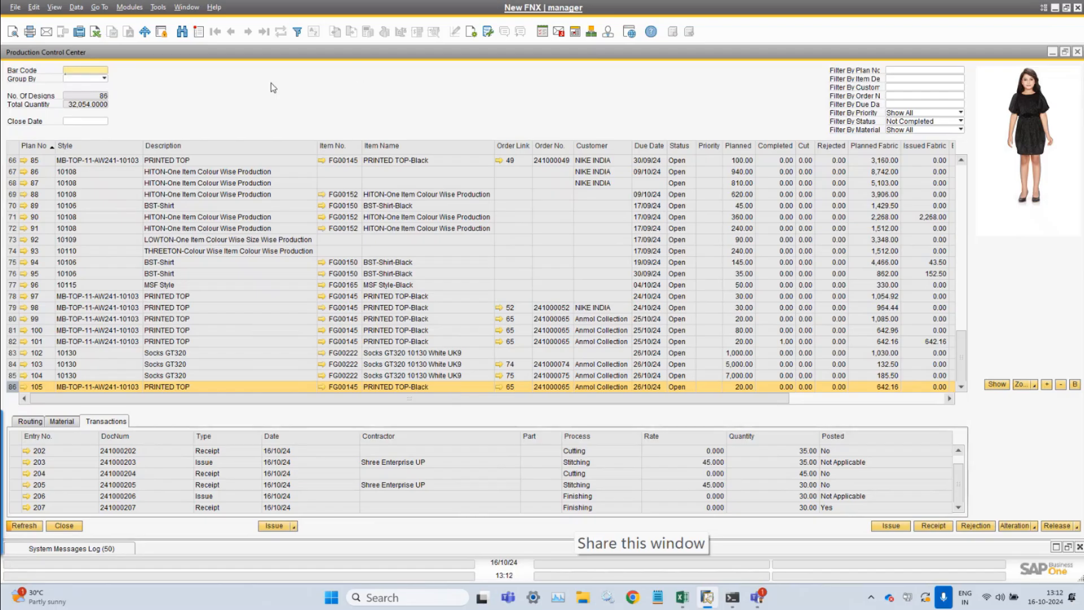
click(135, 9)
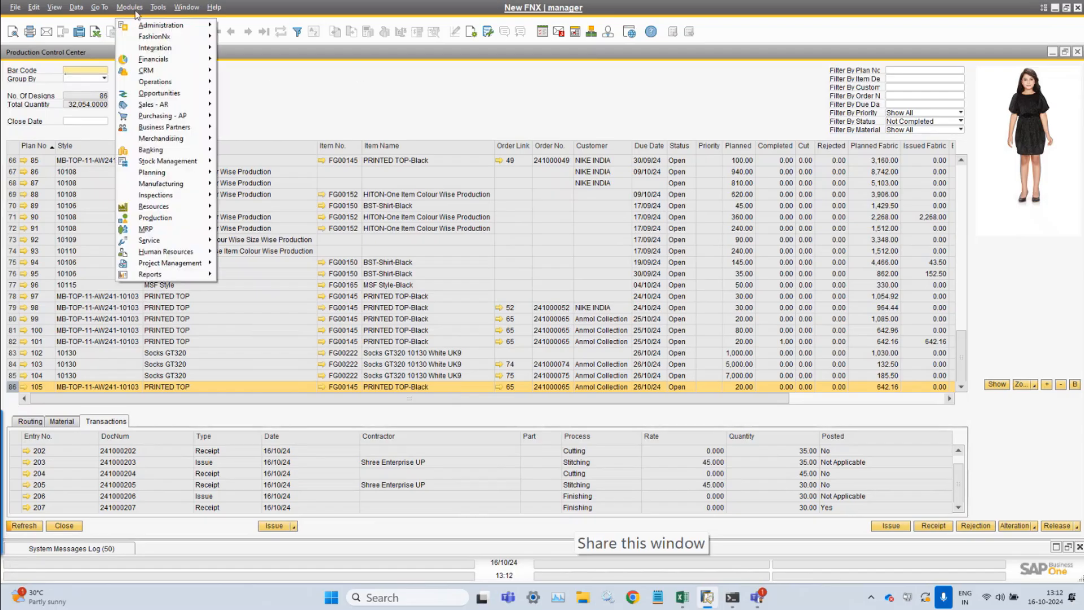
click(603, 121)
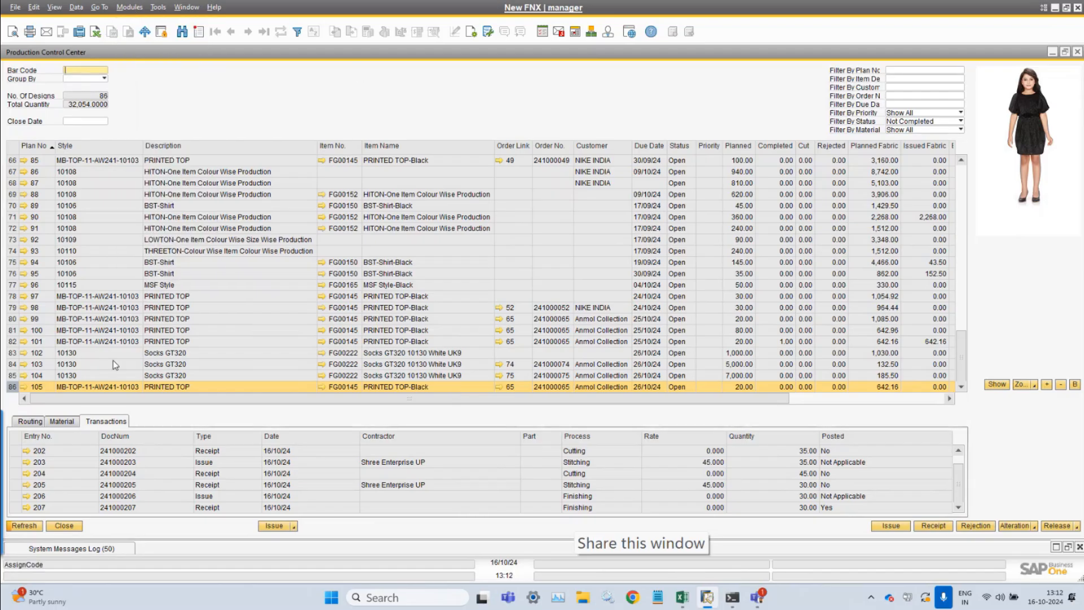
Step: Open production plan 105 and drill down through item FG00145 to the style master data of style 10103
click(24, 387)
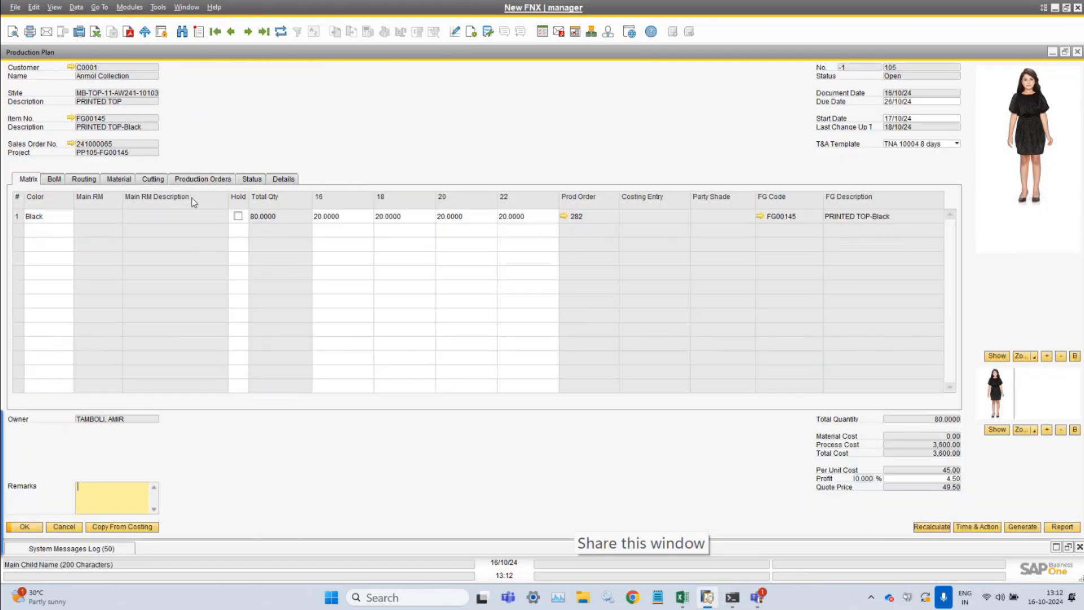
click(71, 118)
click(99, 70)
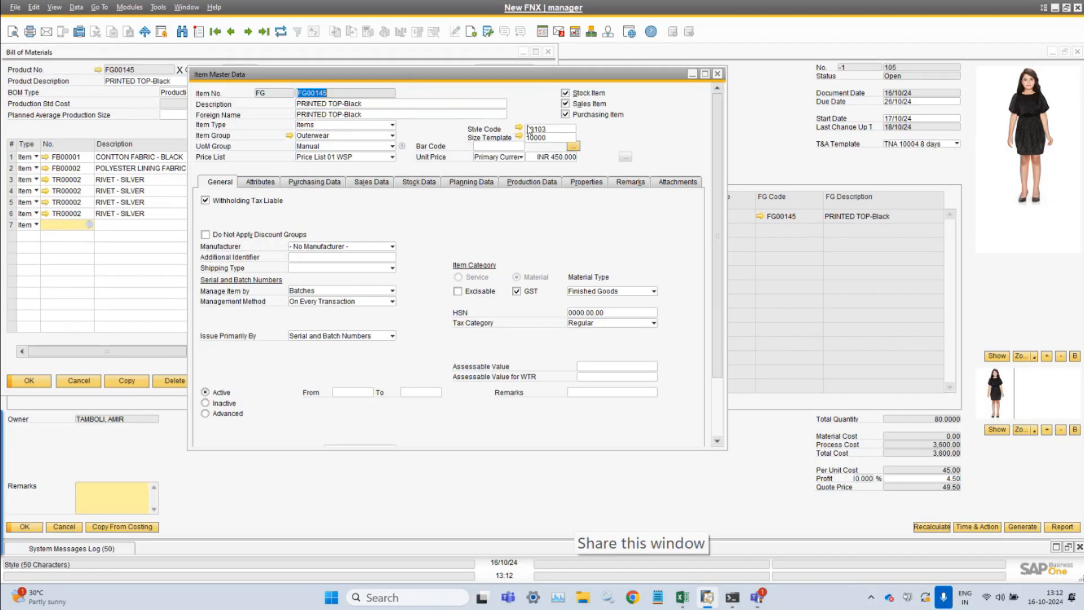
click(518, 129)
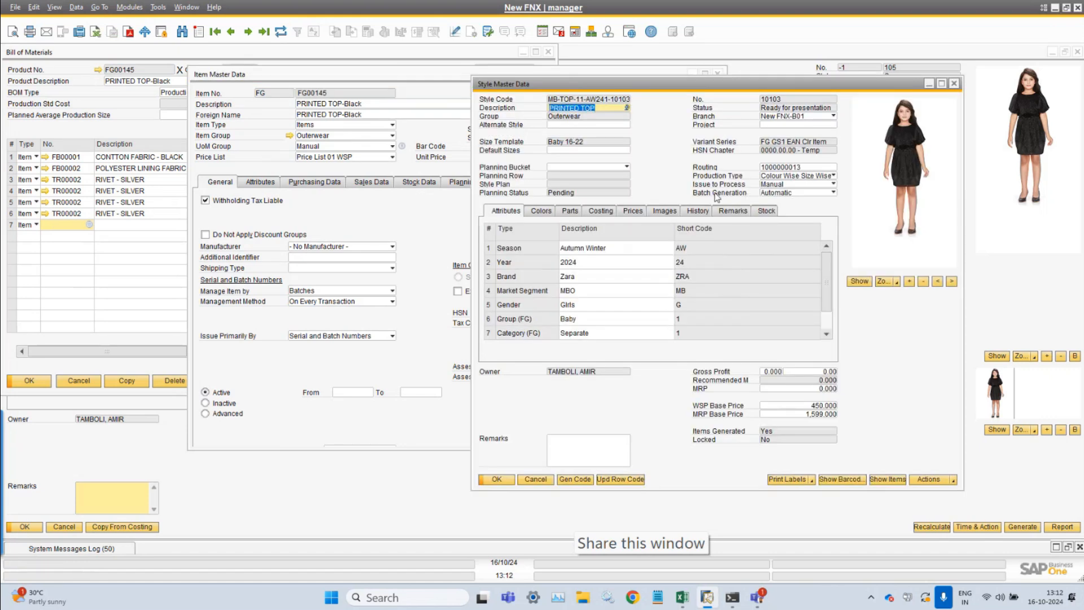
Step: Examine the Batch Generation and Issue to Process options in the style master data, keeping Issue to Process on Manual
click(812, 193)
click(702, 193)
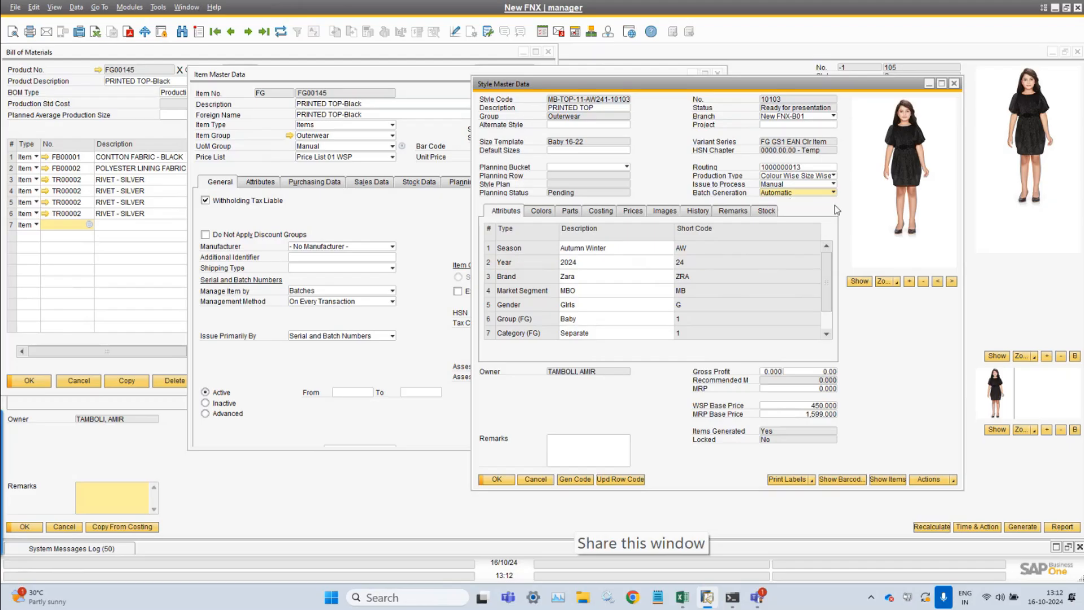
click(793, 183)
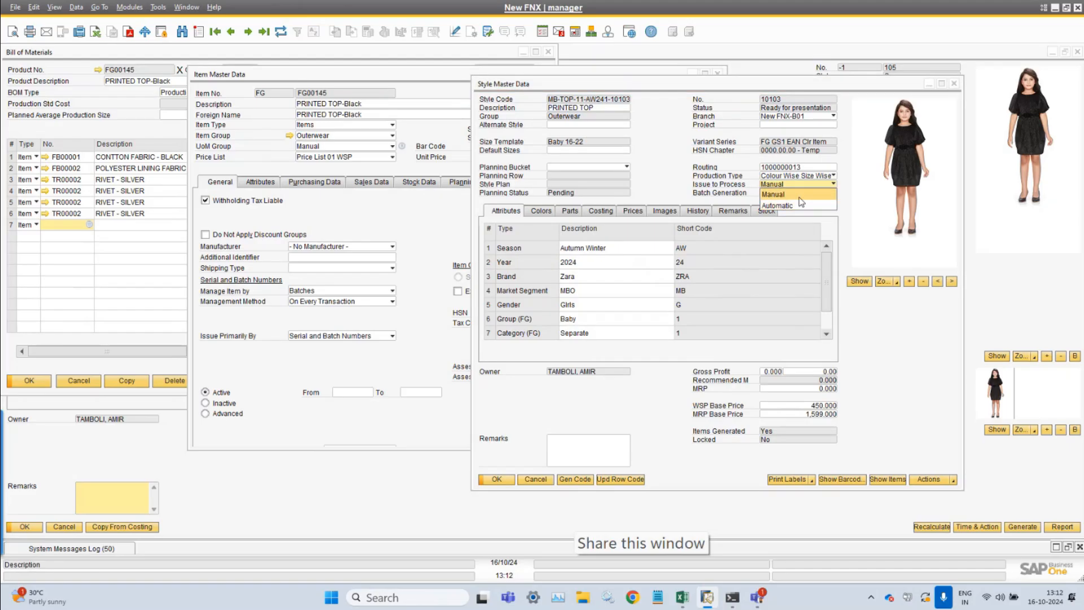
click(800, 197)
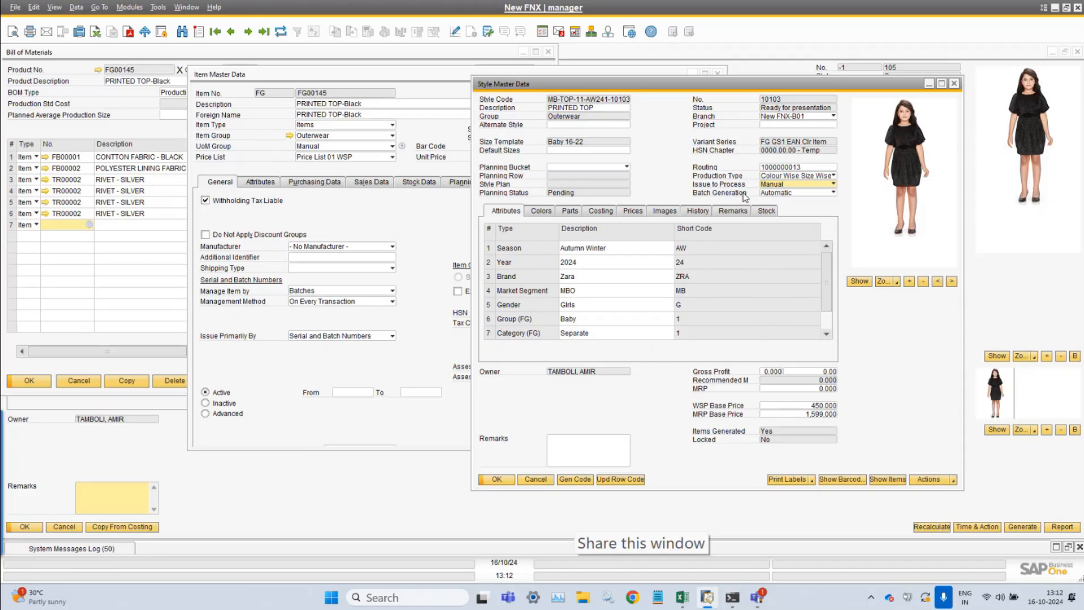
click(779, 186)
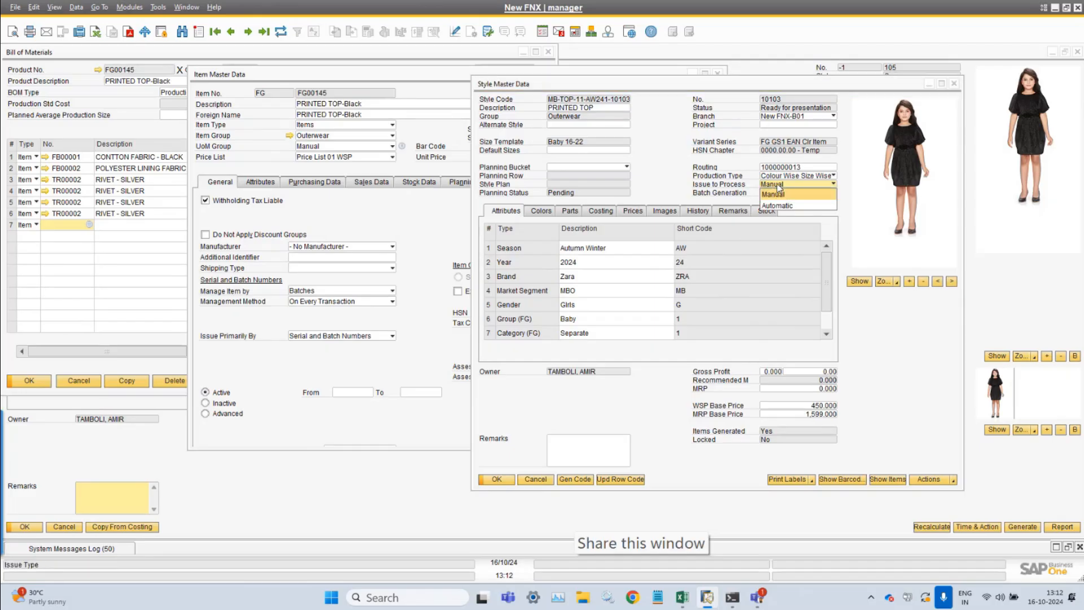
click(779, 186)
click(780, 186)
click(656, 167)
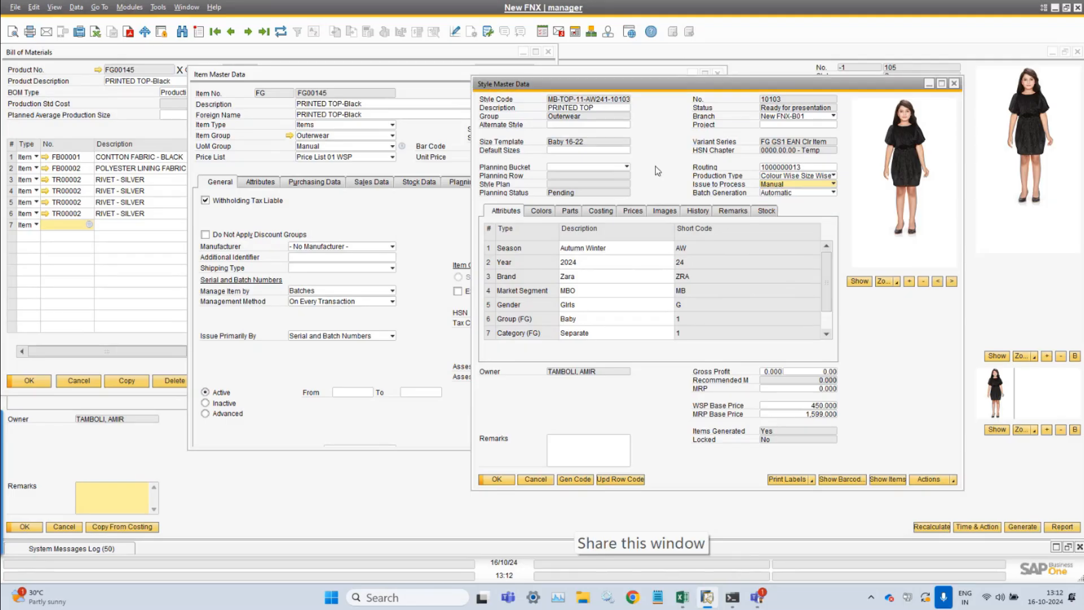
Step: In the FashionNx operations setup, enable Issue To Process Manually Only for the Stitching operation, then cancel without saving
click(130, 6)
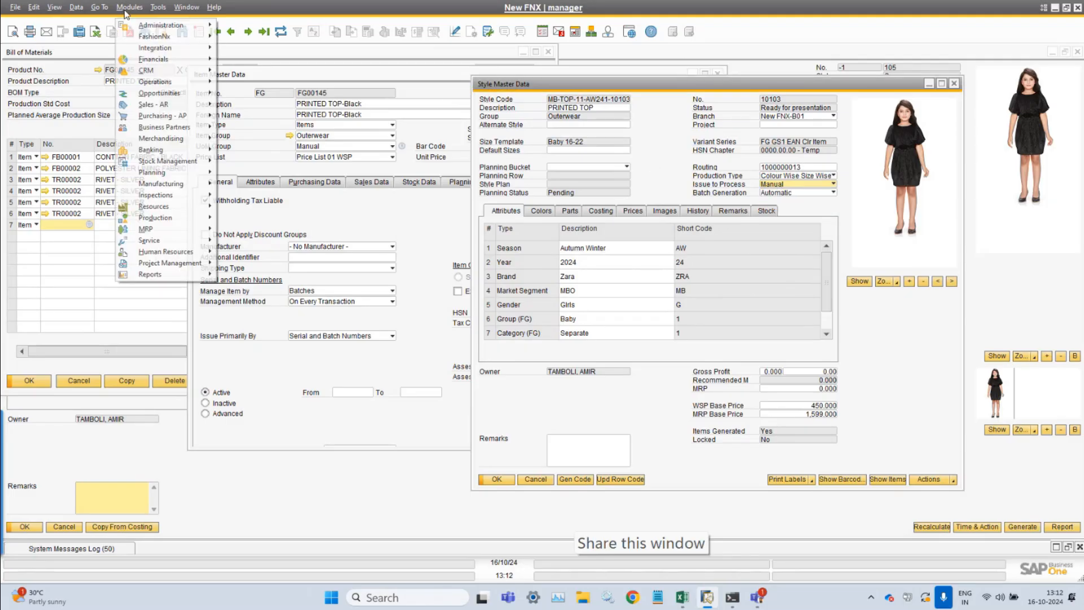
mouse_move(157, 36)
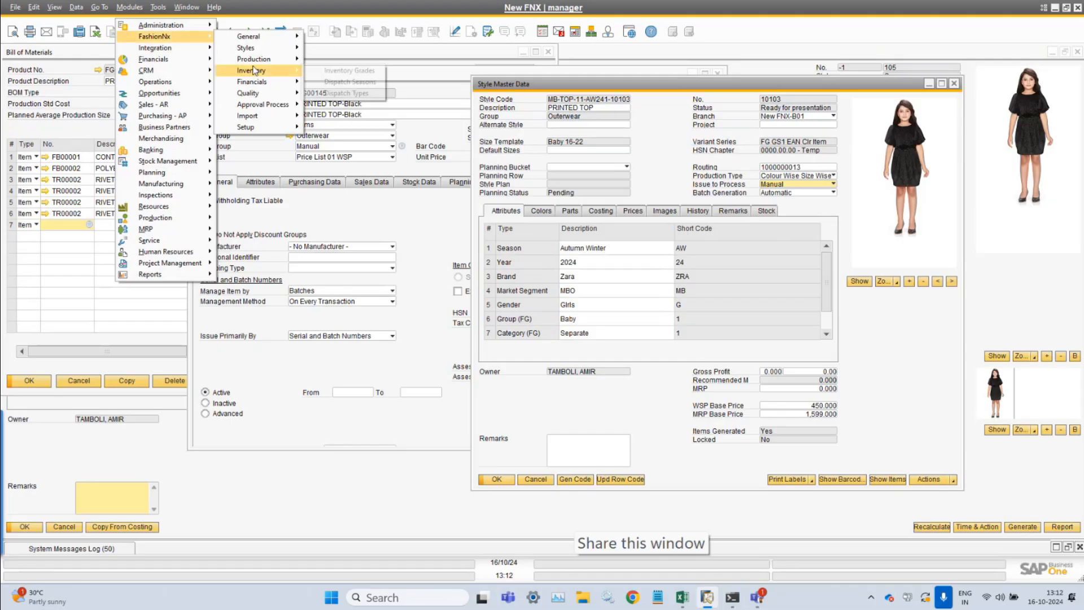
mouse_move(263, 60)
click(340, 61)
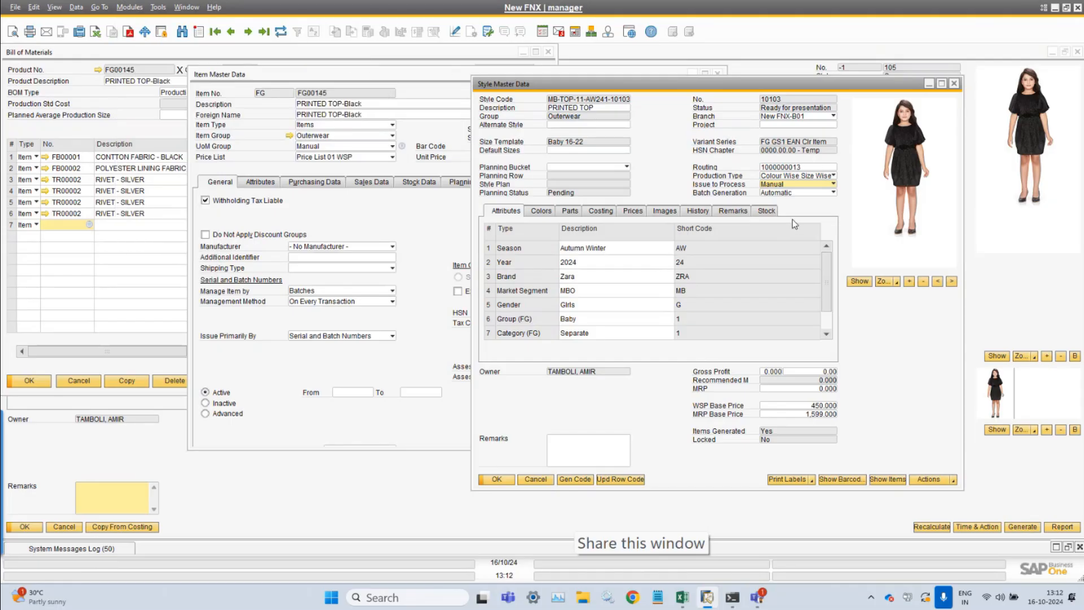
key(ctrl+Page_Down)
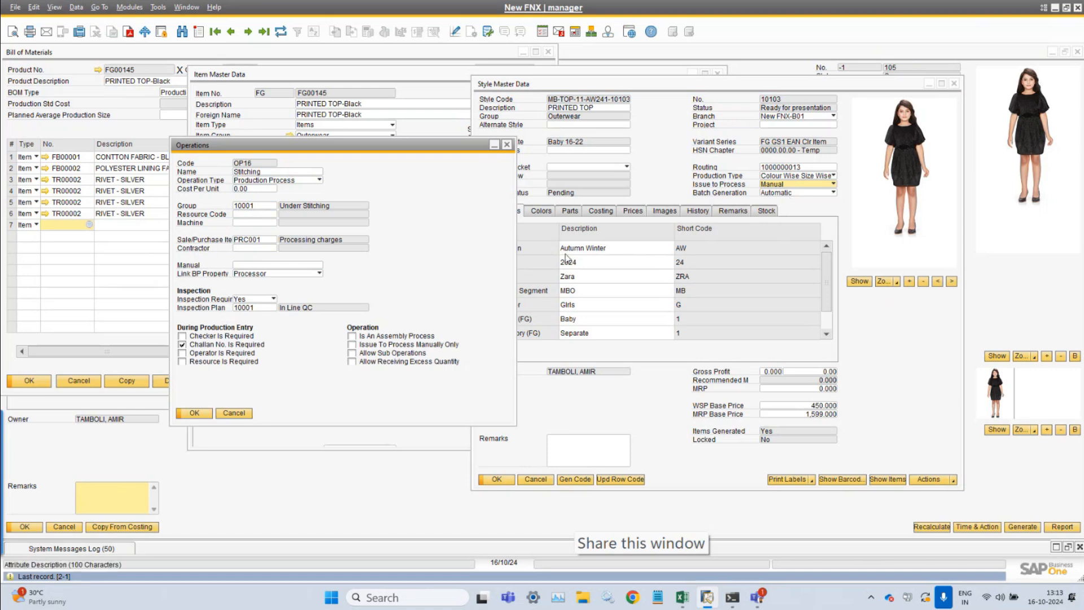
click(394, 346)
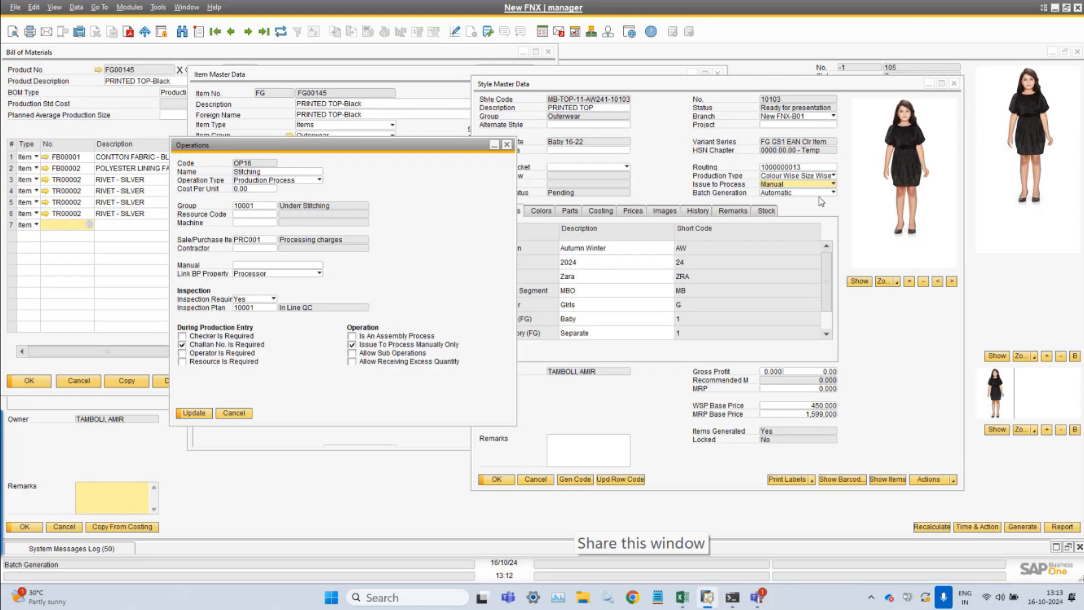
click(233, 417)
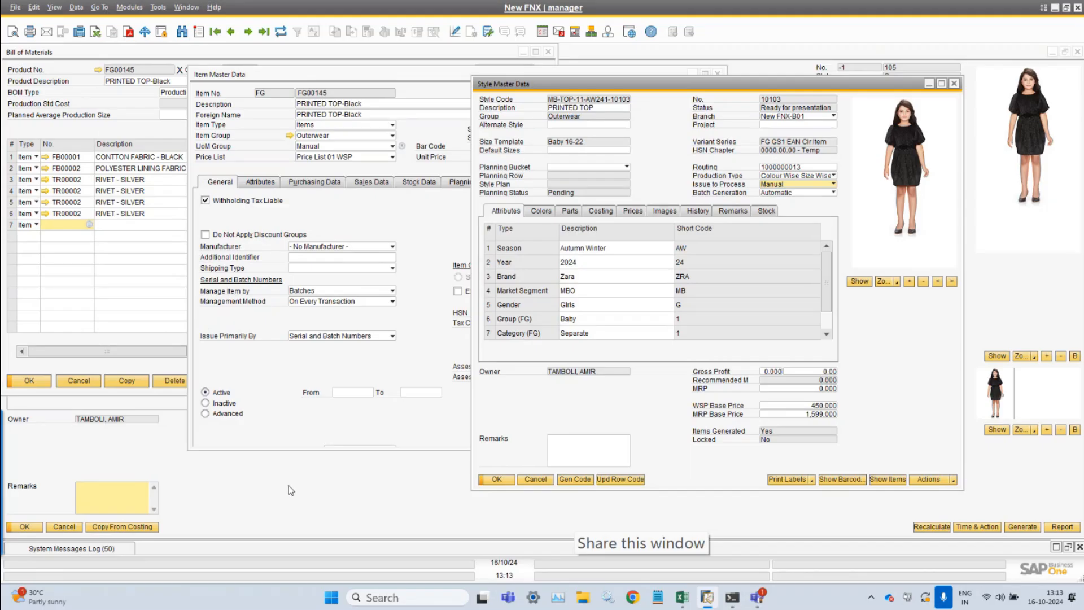
Step: From the Production Control Center, open an issue to process for plan 104, check whether its document date is editable, and discard it
click(186, 7)
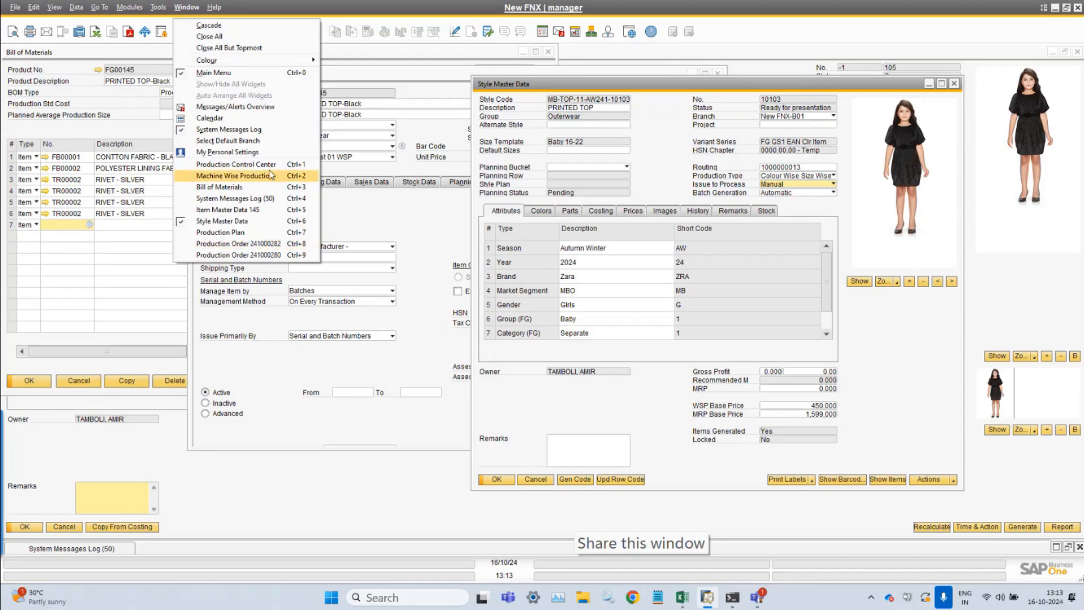
click(236, 165)
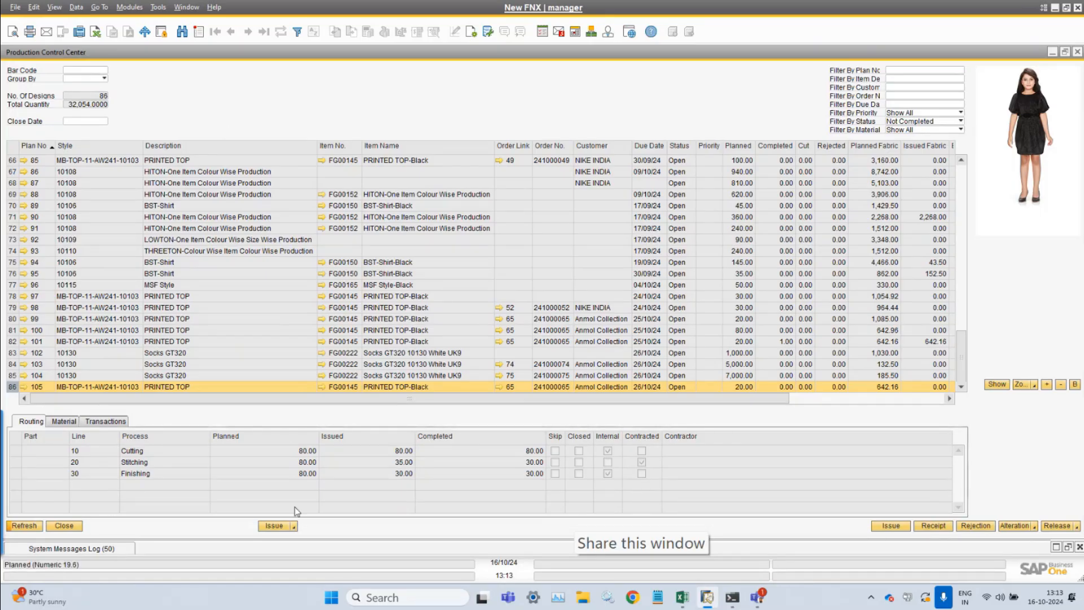
click(14, 376)
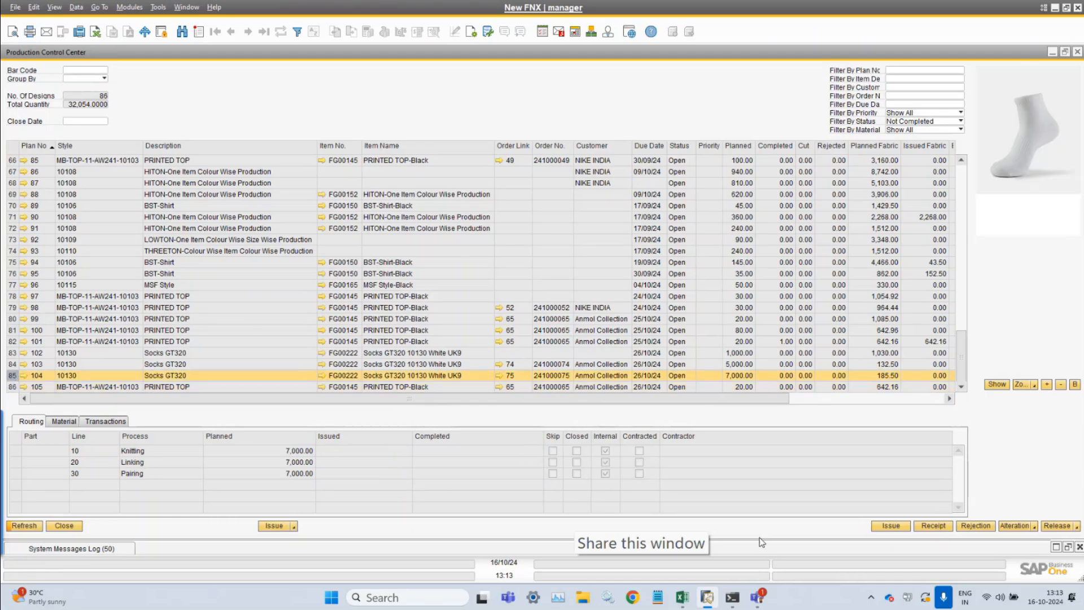
click(886, 528)
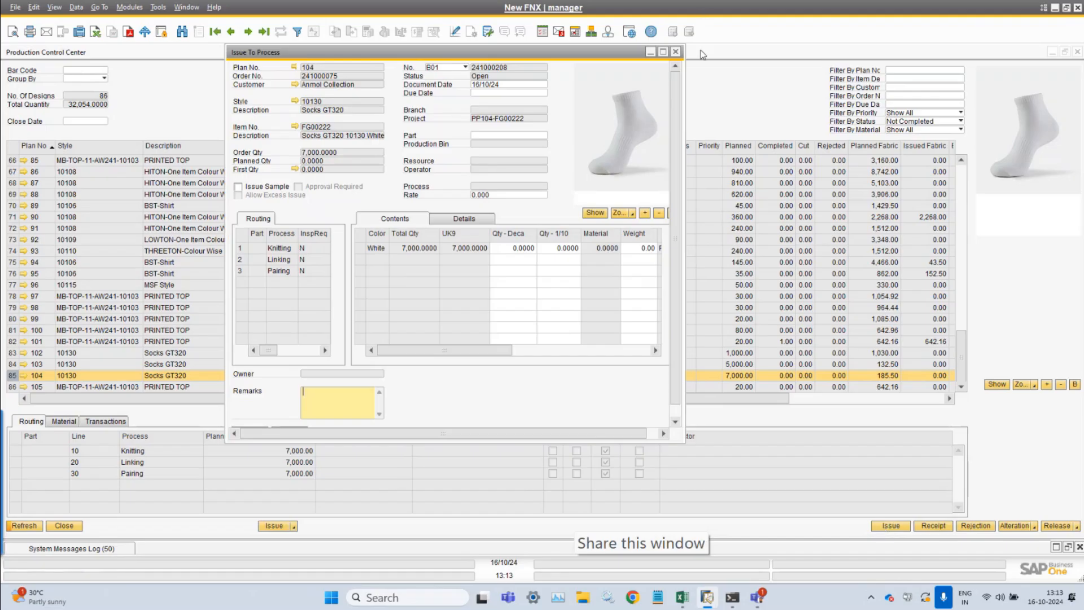
click(509, 85)
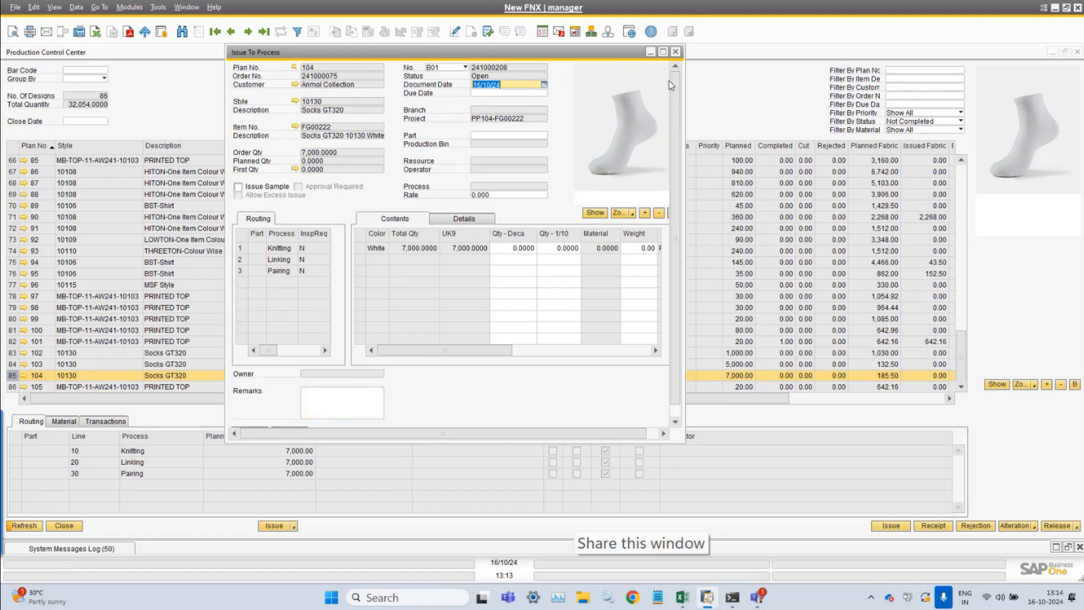
click(675, 52)
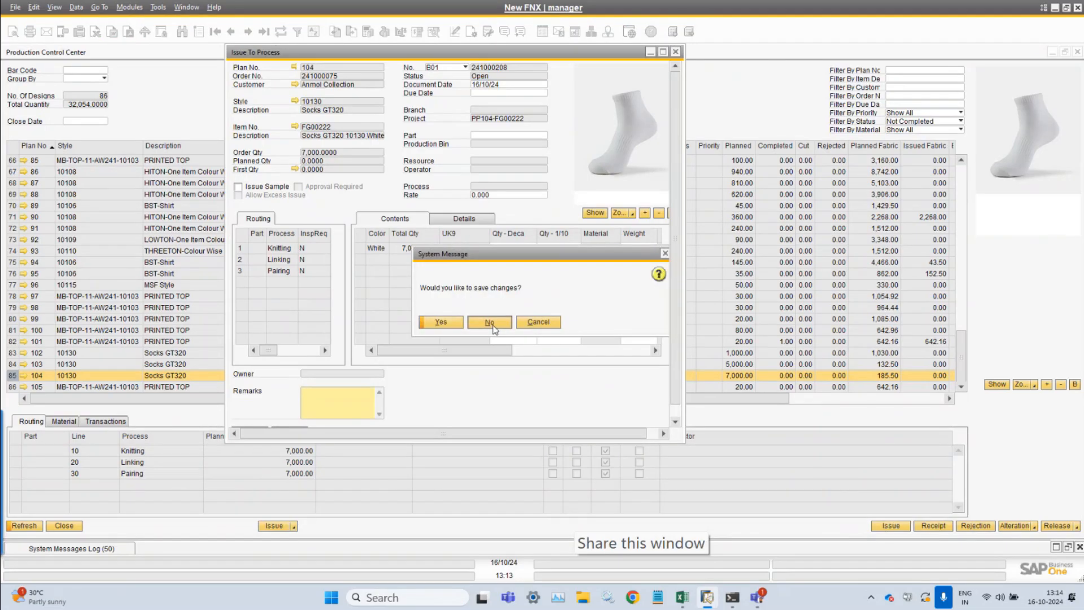
click(500, 325)
Step: Disable Allow Changing Date in Issue / Receipts in the FashionNx production settings and save the settings
click(129, 7)
mouse_move(155, 36)
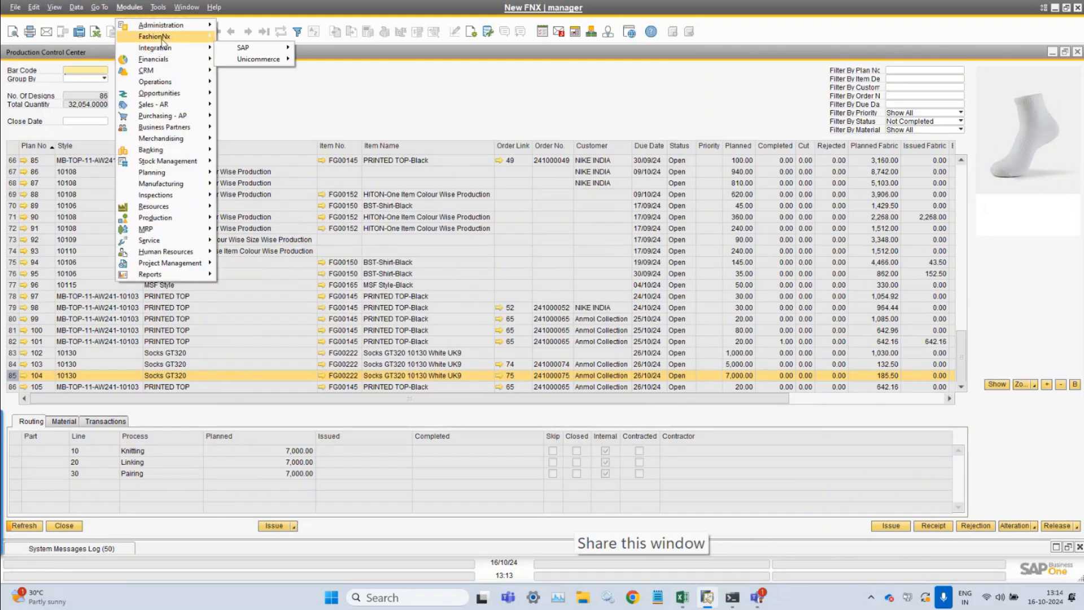
mouse_move(249, 126)
click(333, 128)
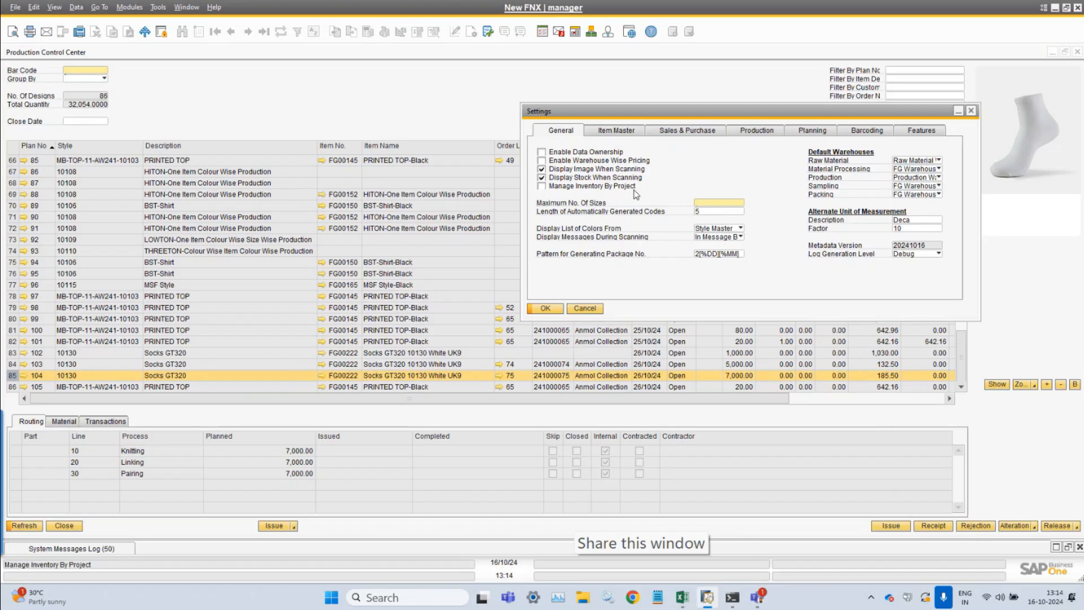
click(755, 136)
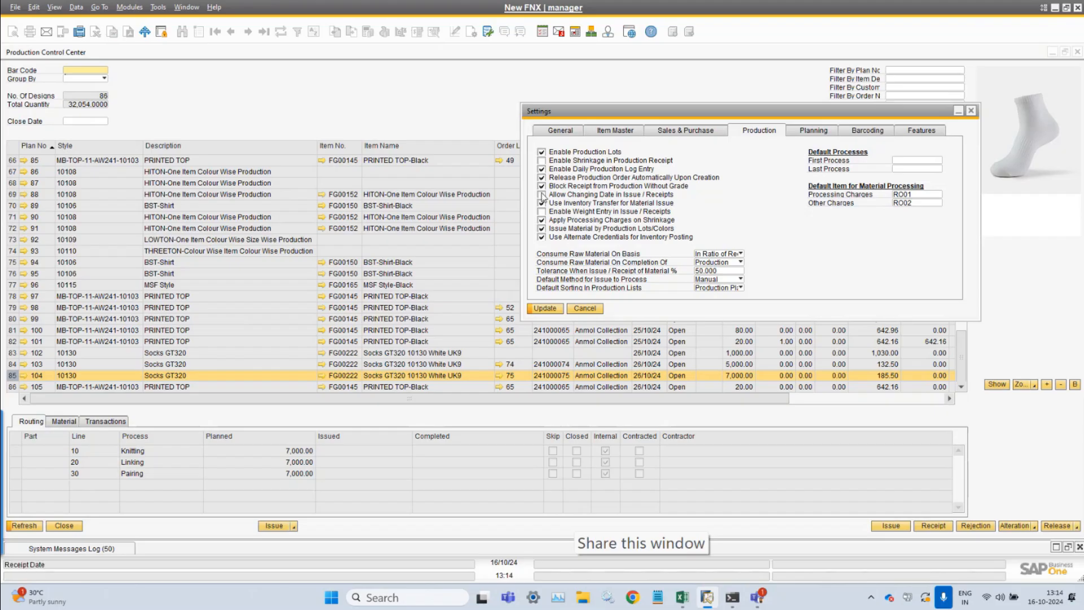
click(541, 308)
click(543, 308)
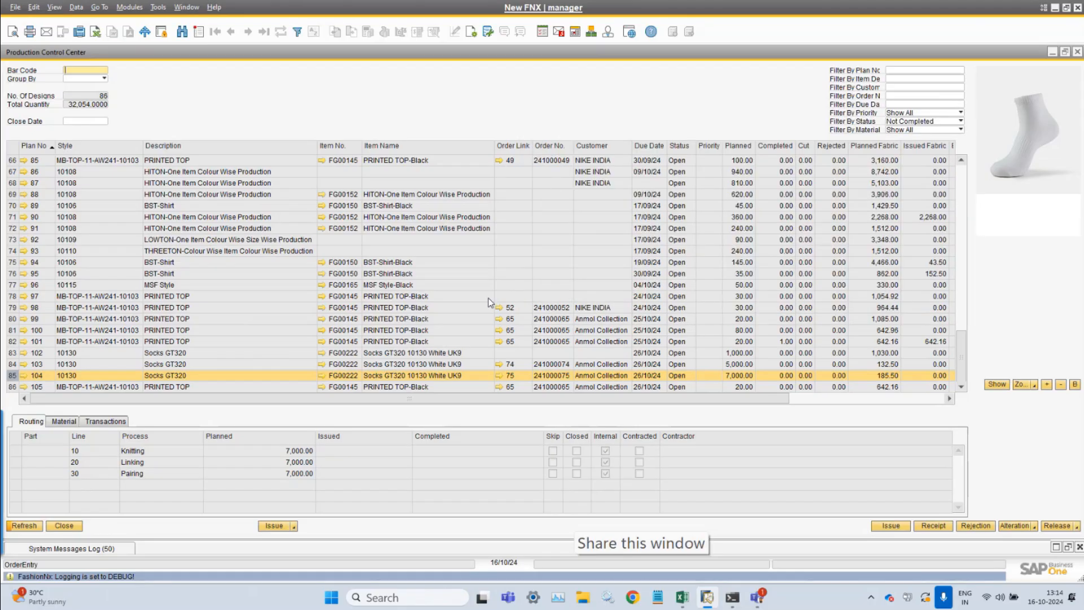
Step: Close the Production Control Center and all other open windows without saving changes
click(64, 526)
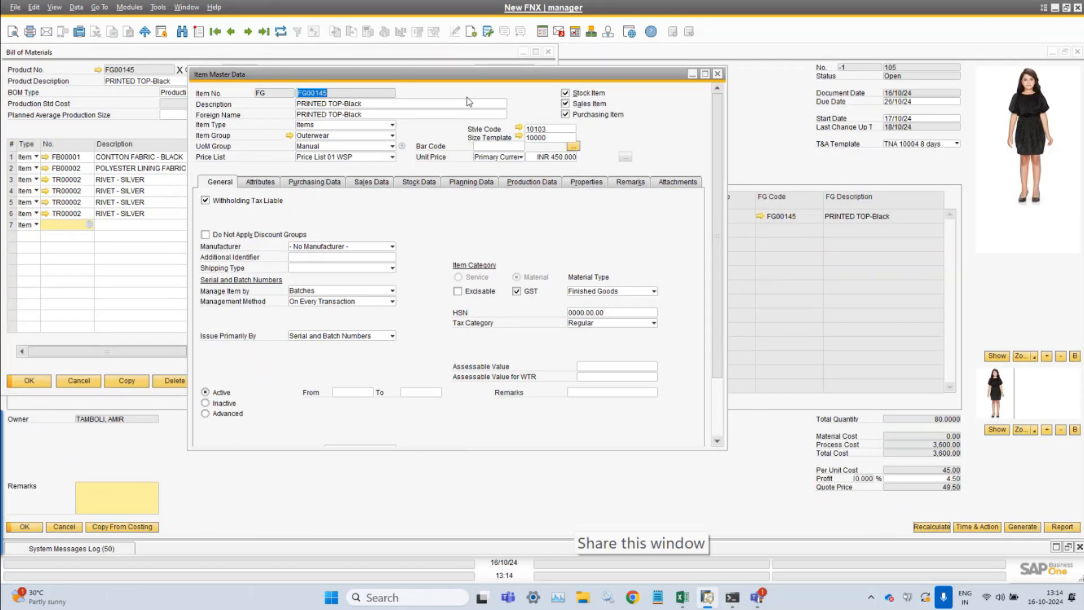
click(187, 7)
click(209, 36)
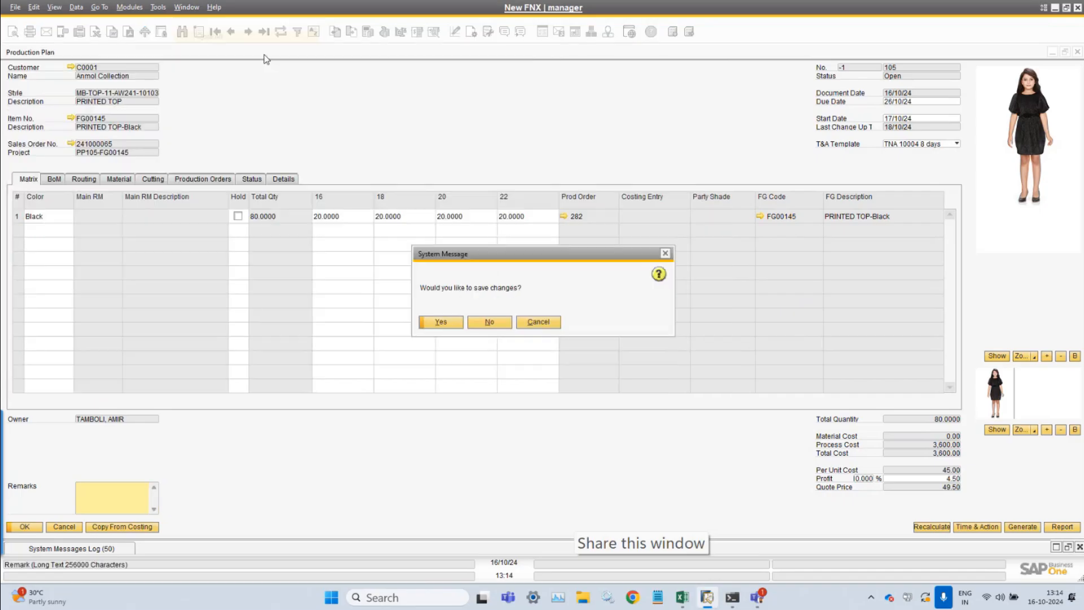
click(490, 322)
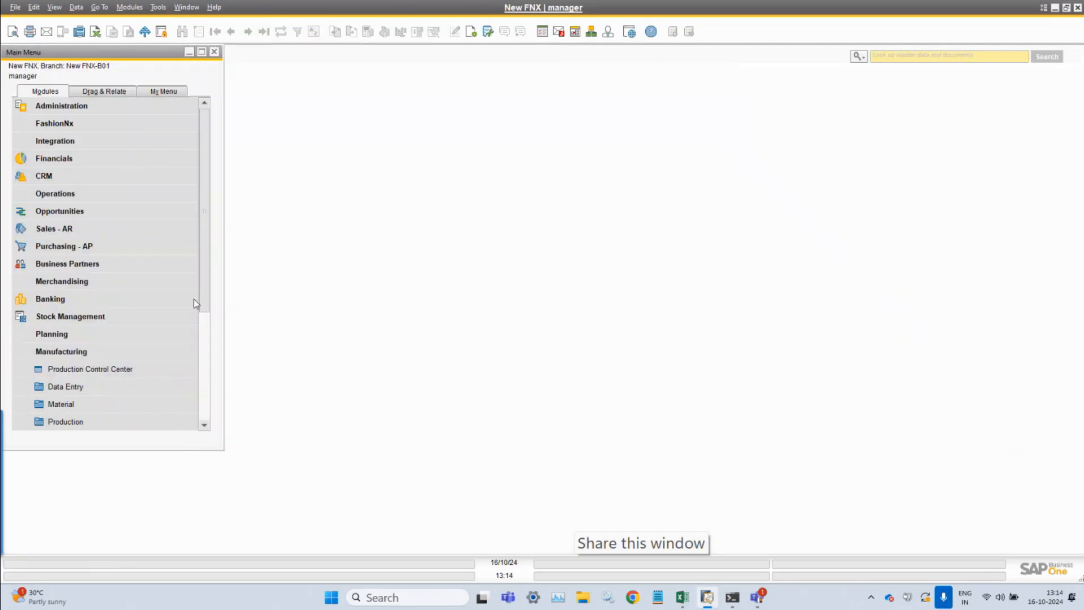
Step: Reopen the Production Control Center and open an issue to process for plan 104, the Socks GT320 order
click(140, 367)
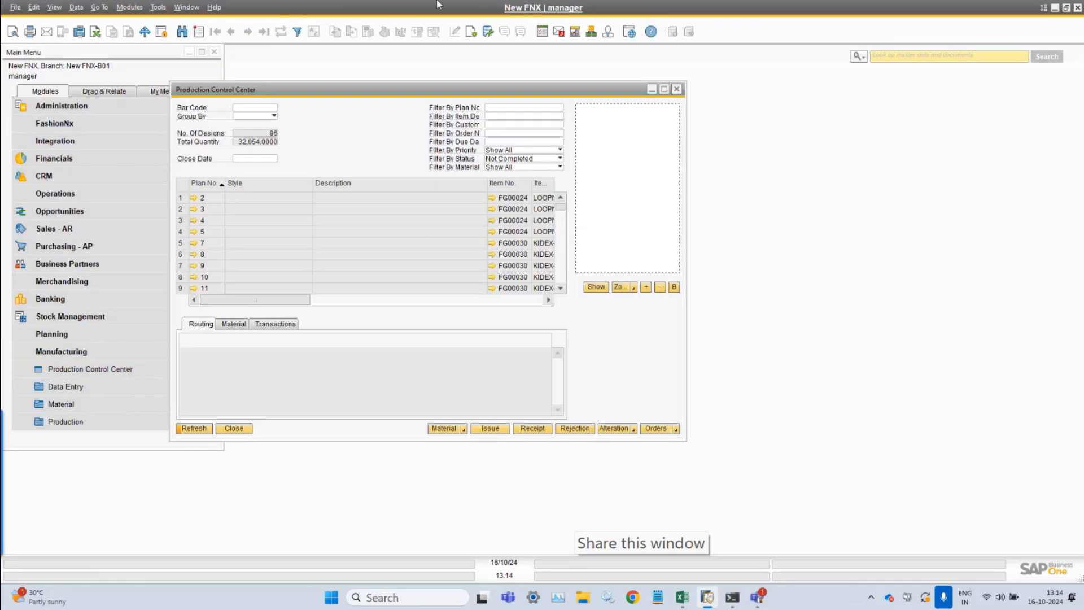
drag(607, 99, 688, 97)
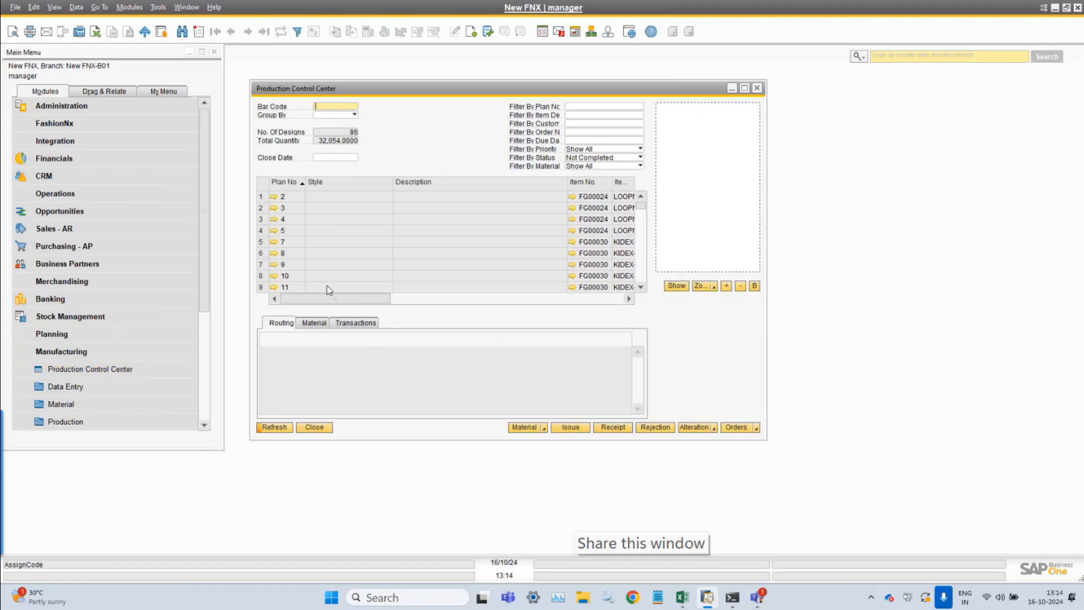
drag(643, 207, 645, 319)
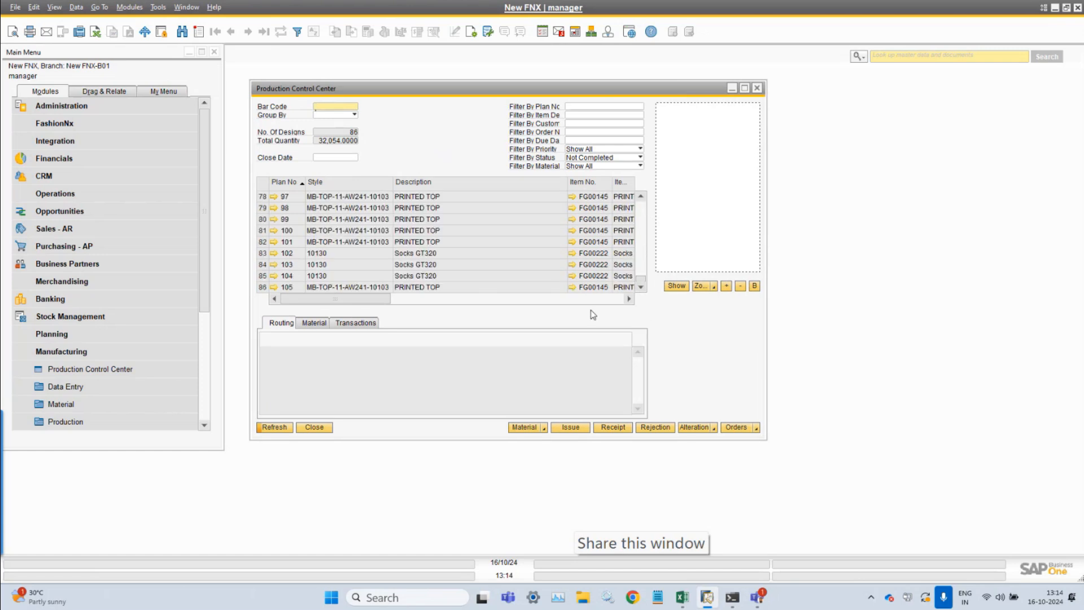
click(272, 276)
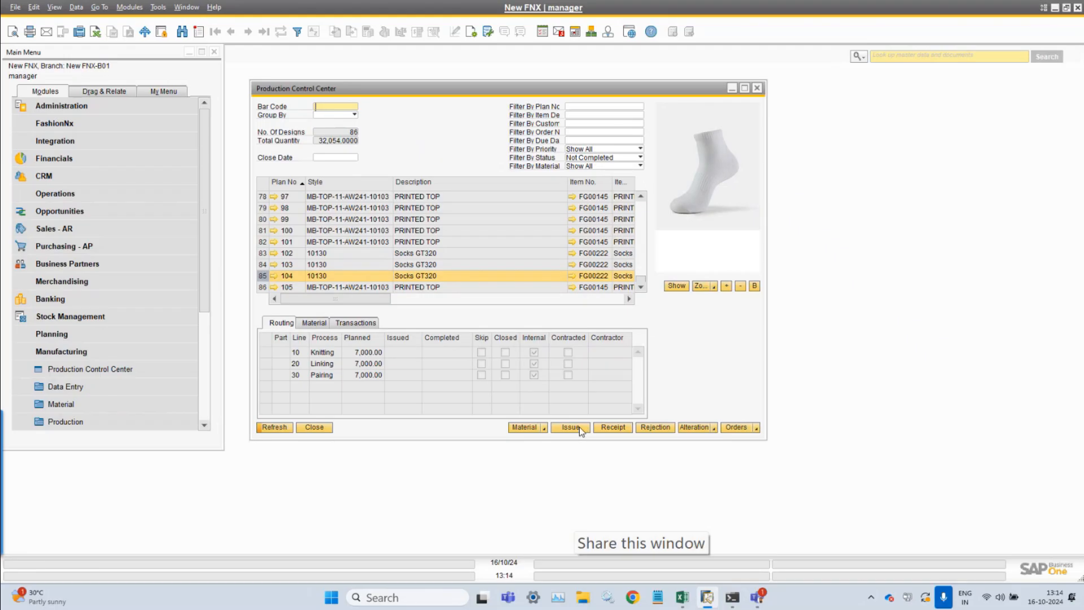
click(579, 427)
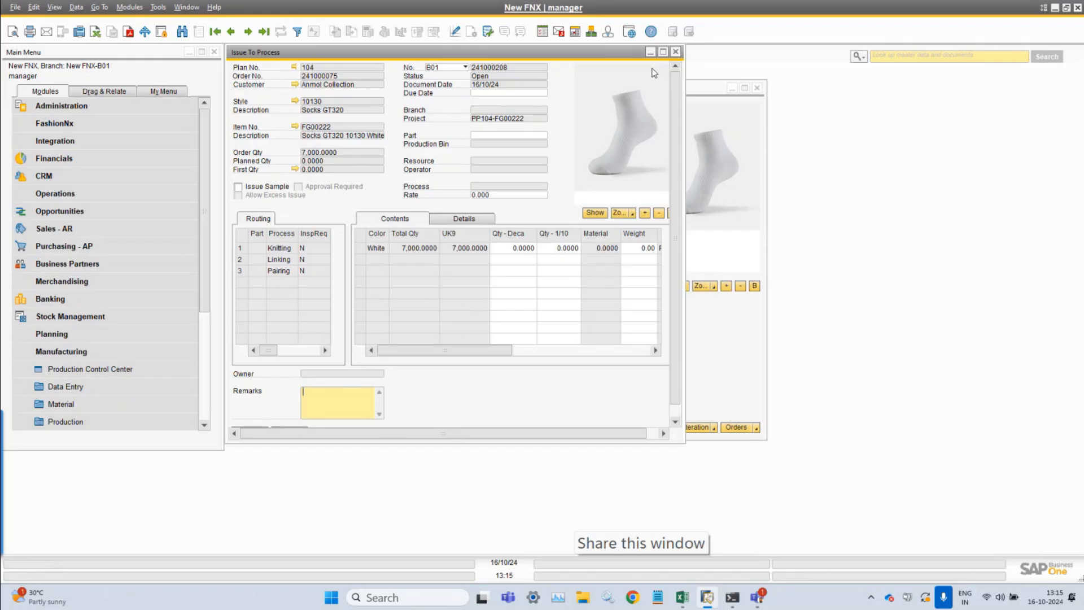
Step: Discard the open issue to process without saving and release the production order for plan 104
click(676, 53)
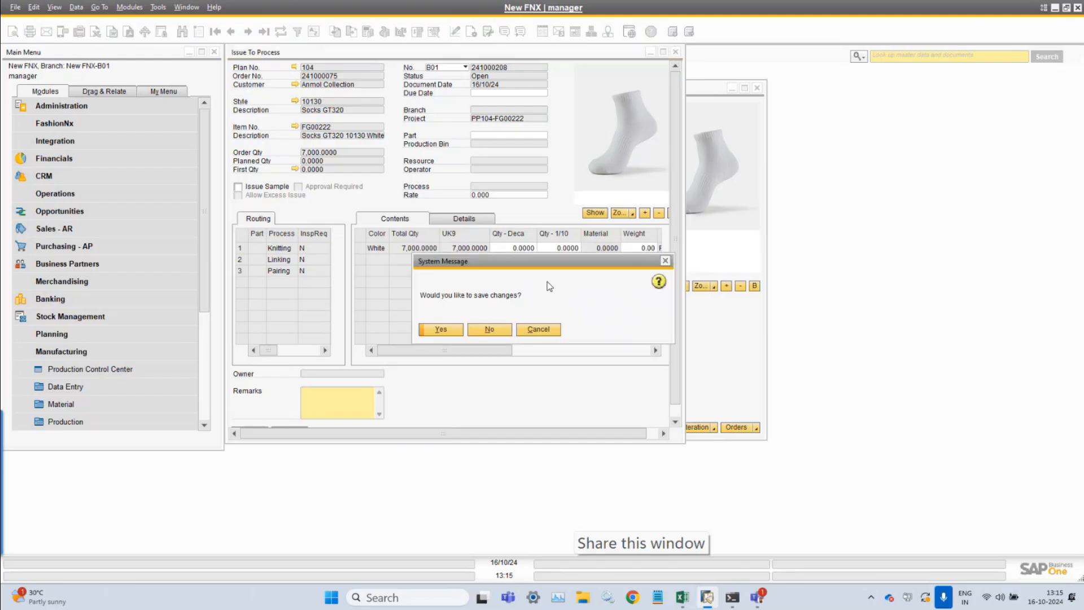
click(489, 331)
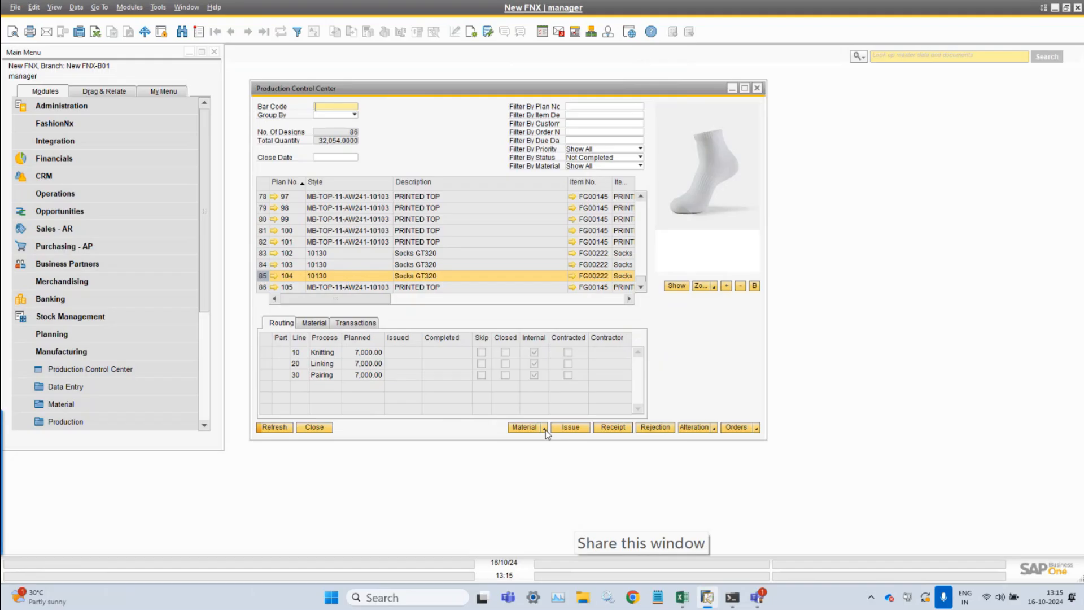
click(545, 429)
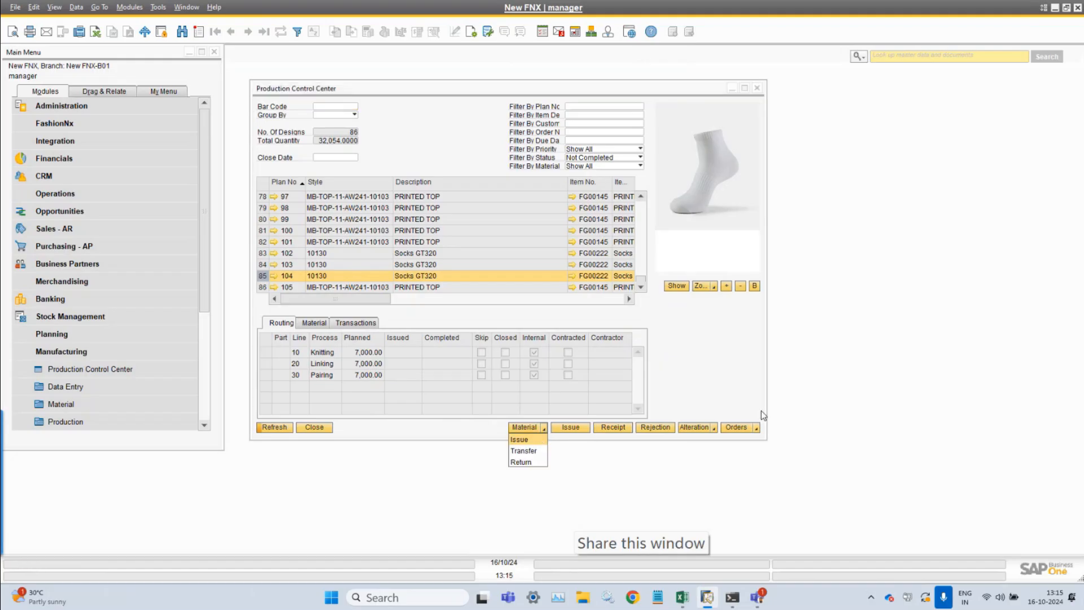
click(697, 372)
click(757, 428)
click(759, 440)
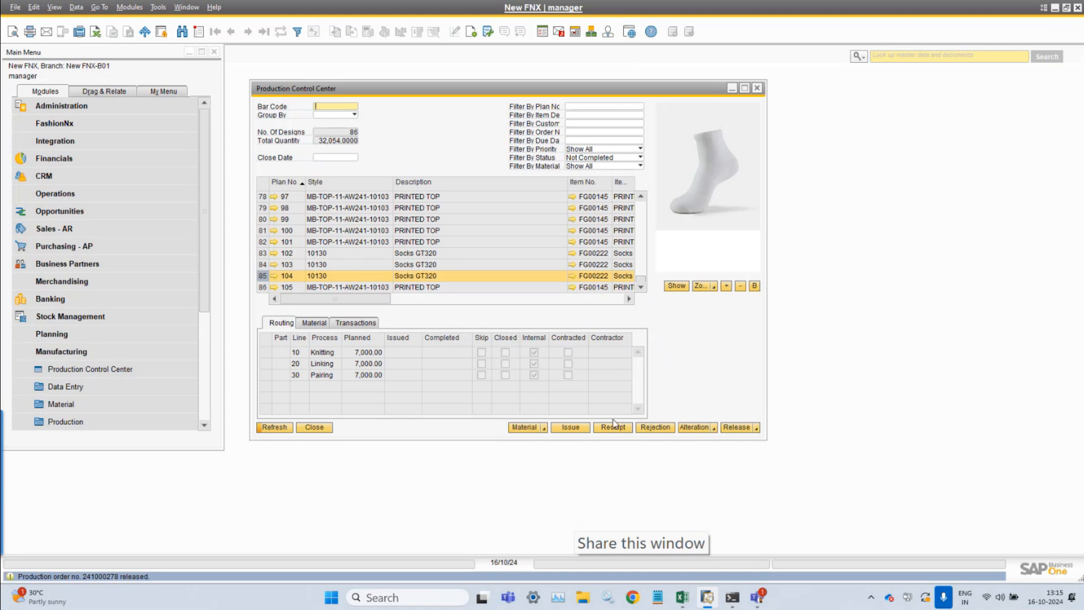
Step: Open a material issue for plan 104, examine its header fields, and cancel it
click(543, 428)
click(527, 444)
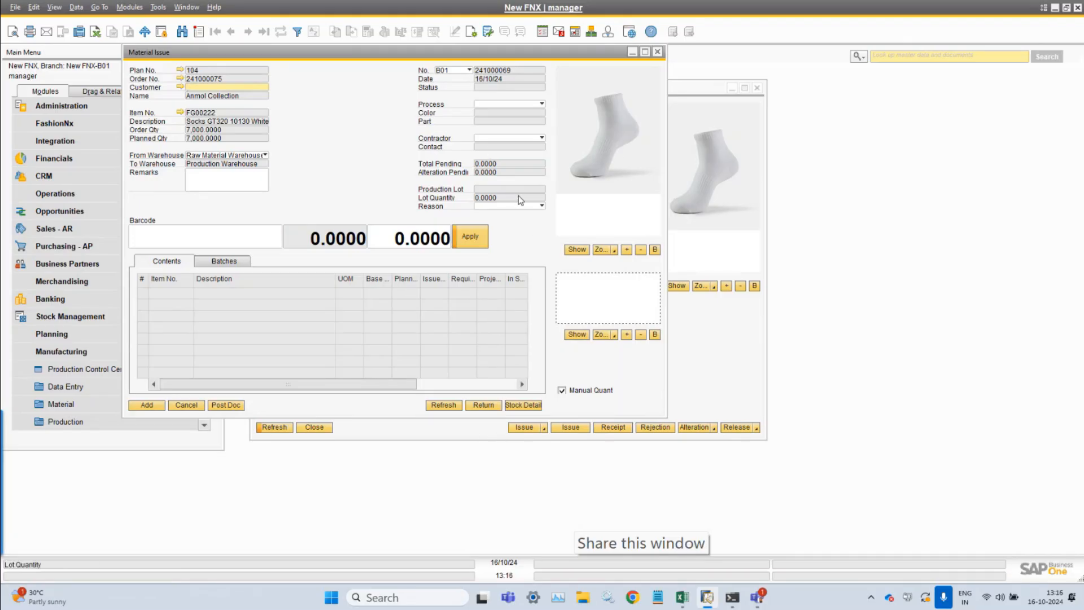
click(186, 405)
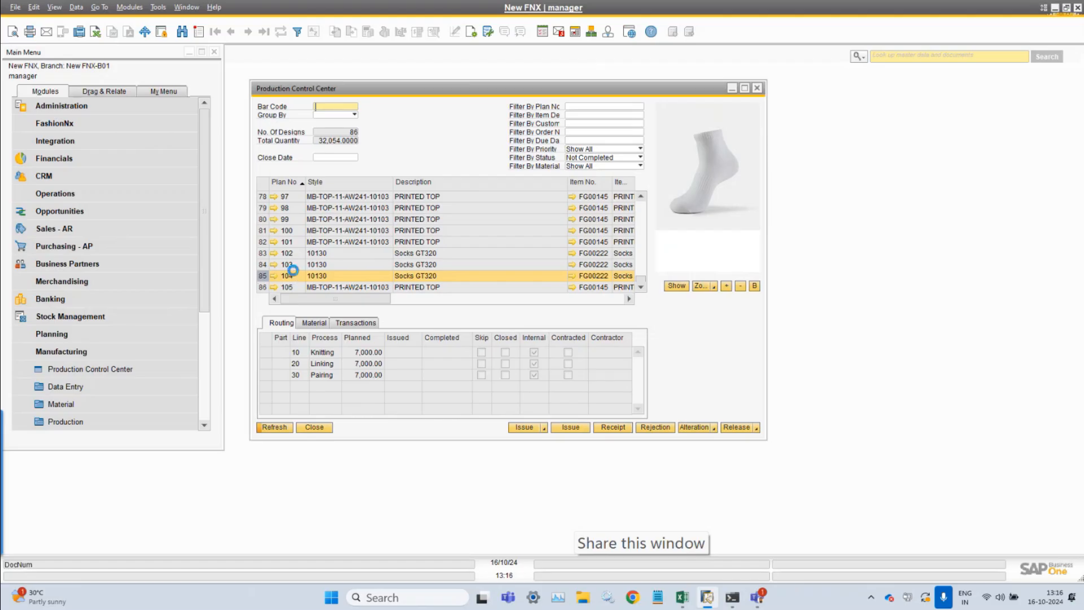
Step: View production plan 104 without saving any changes and select plan 100 in the Production Control Center
double_click(294, 275)
key(Escape)
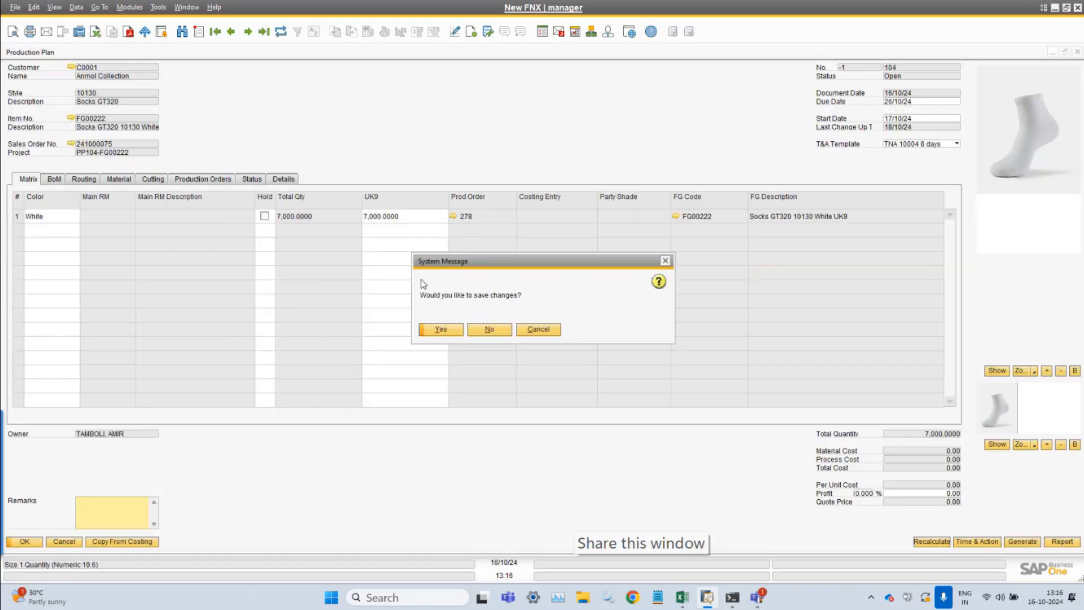
click(488, 329)
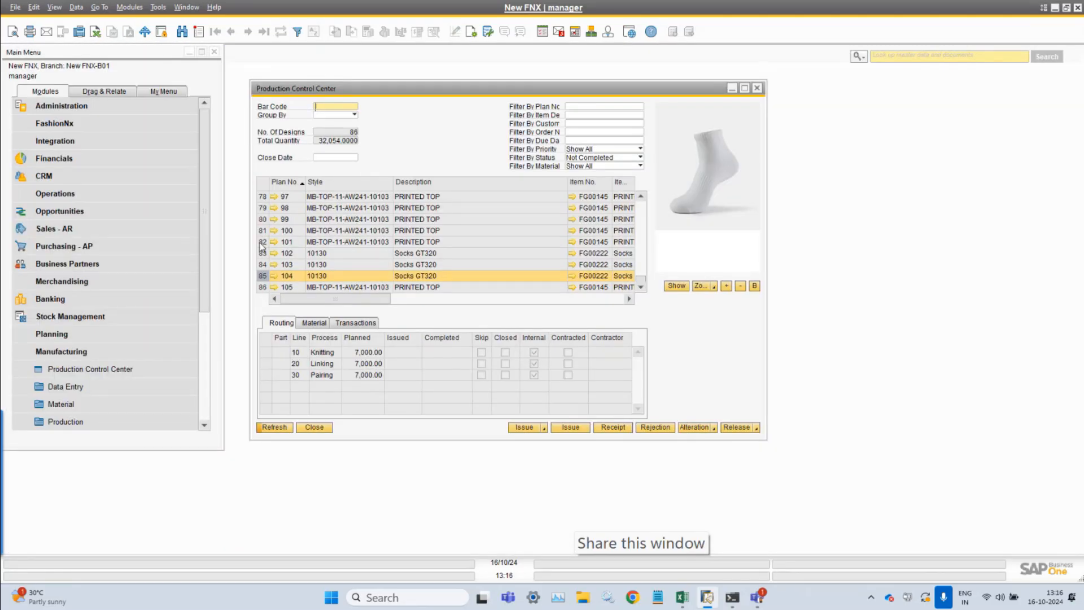
click(265, 243)
click(270, 231)
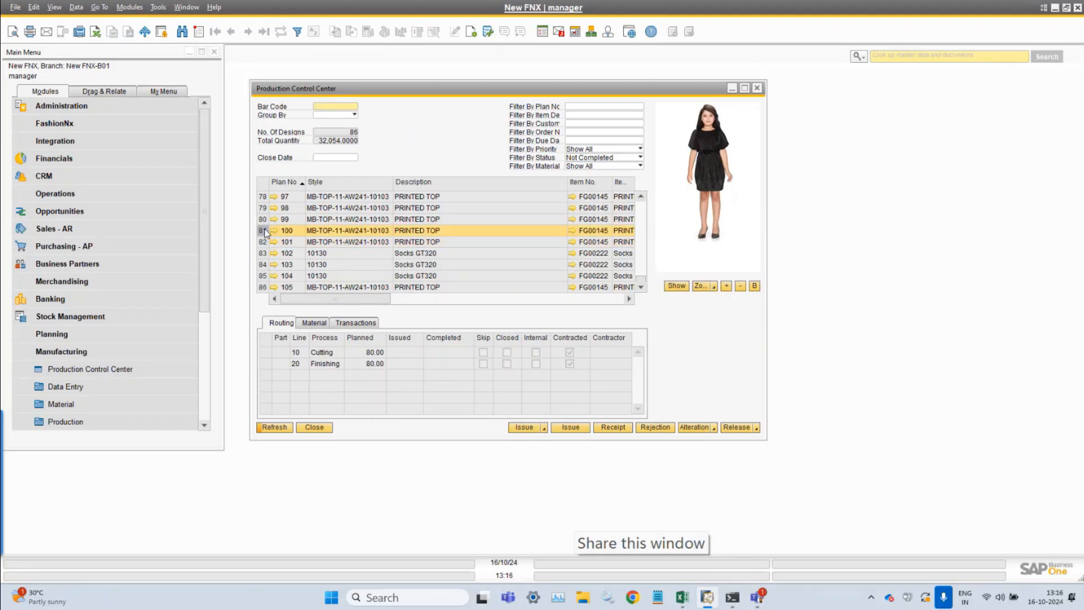
Step: Disable Issue Material by Production Lots/Colors in the FashionNx production settings and save the settings
click(131, 7)
mouse_move(154, 36)
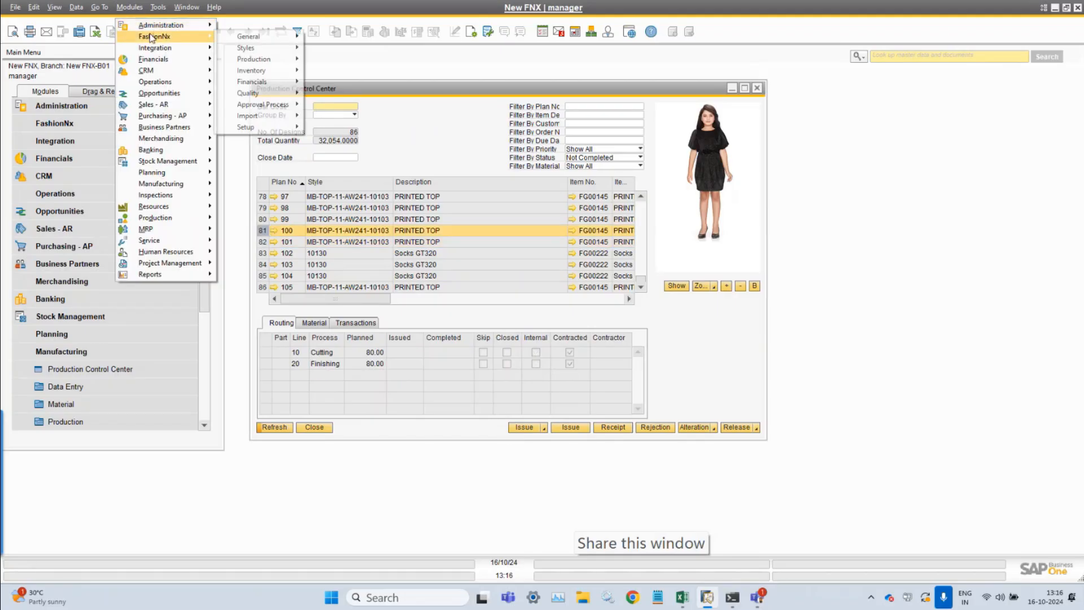
mouse_move(267, 125)
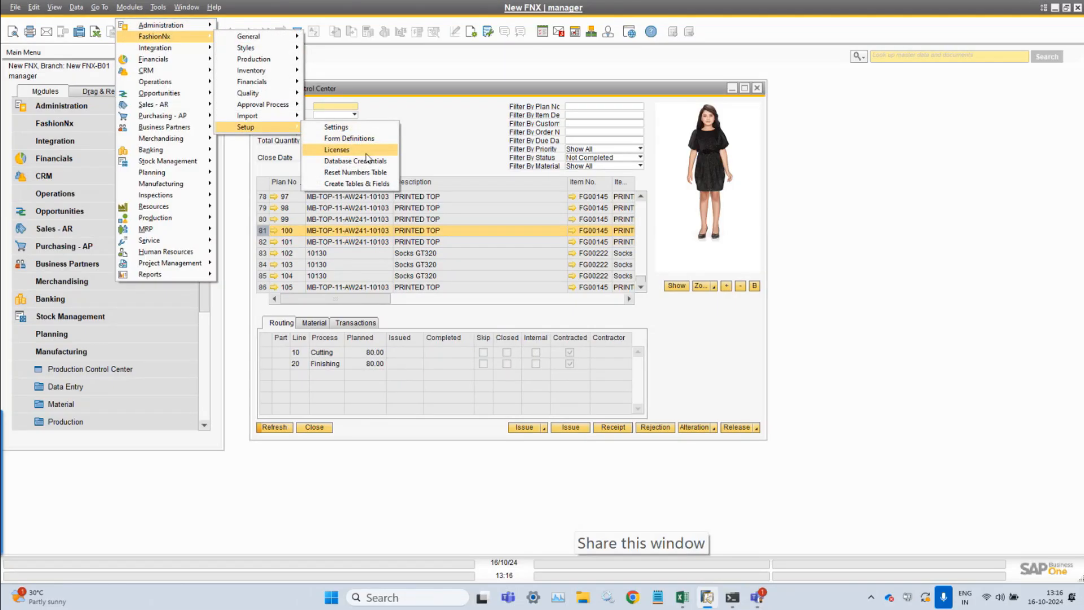
click(346, 128)
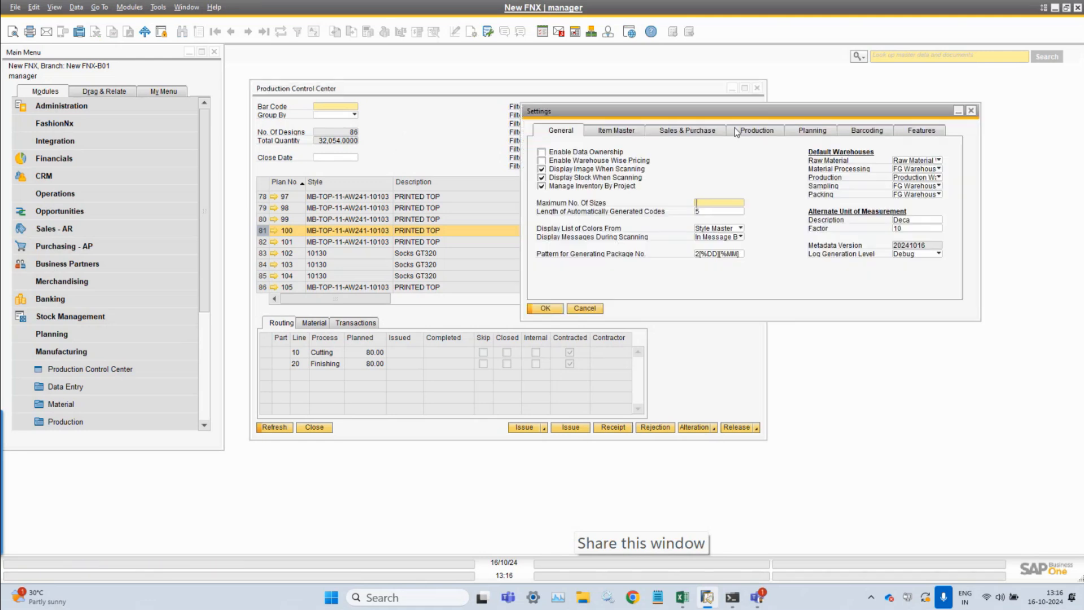
click(738, 132)
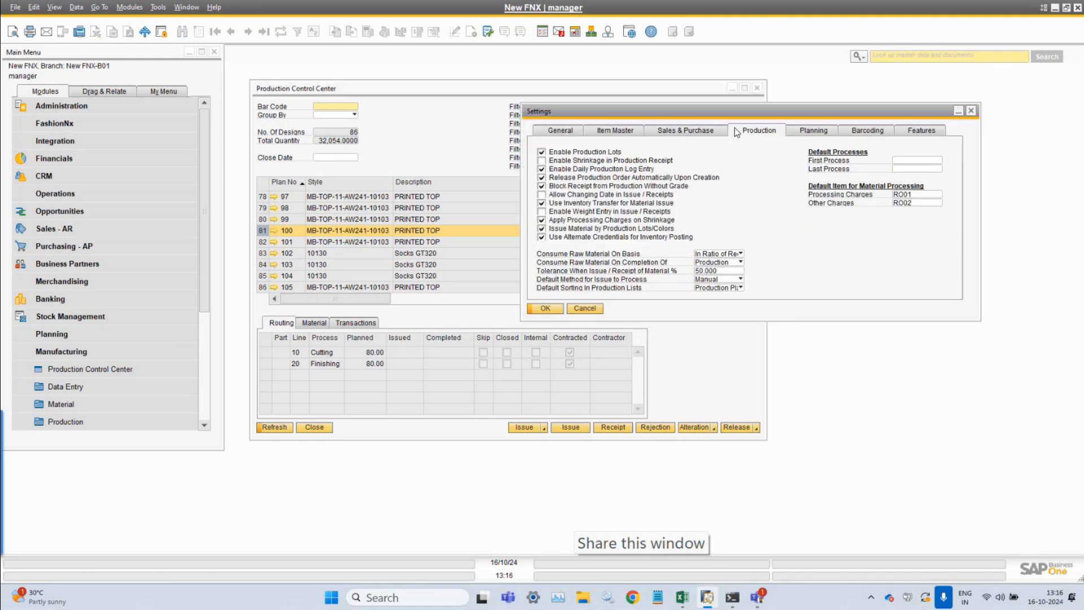
click(611, 229)
click(555, 309)
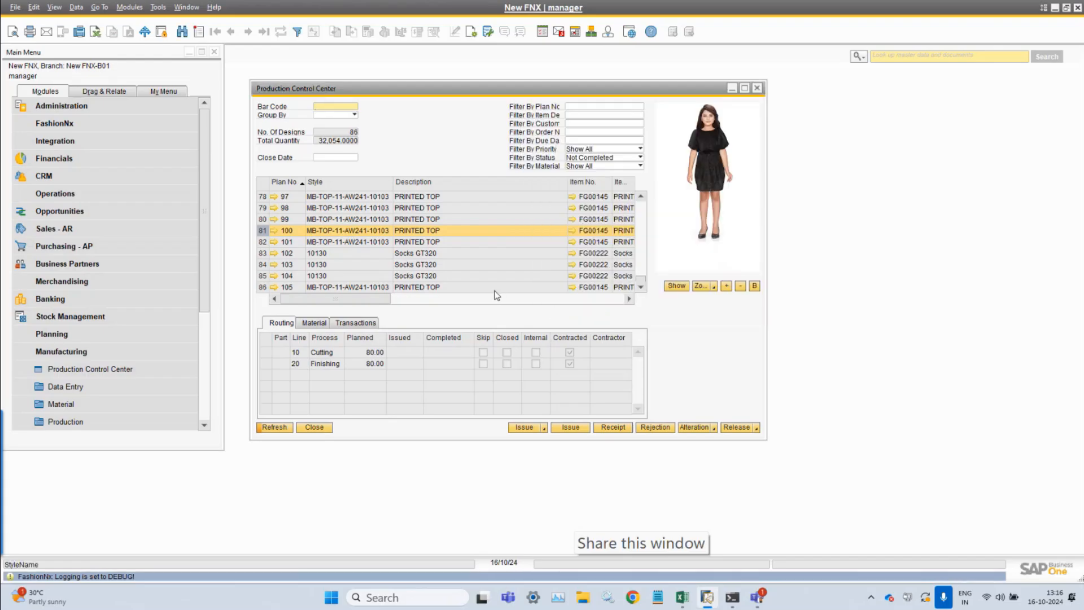
Step: Close and reopen the Production Control Center so that it uses the changed settings
click(312, 427)
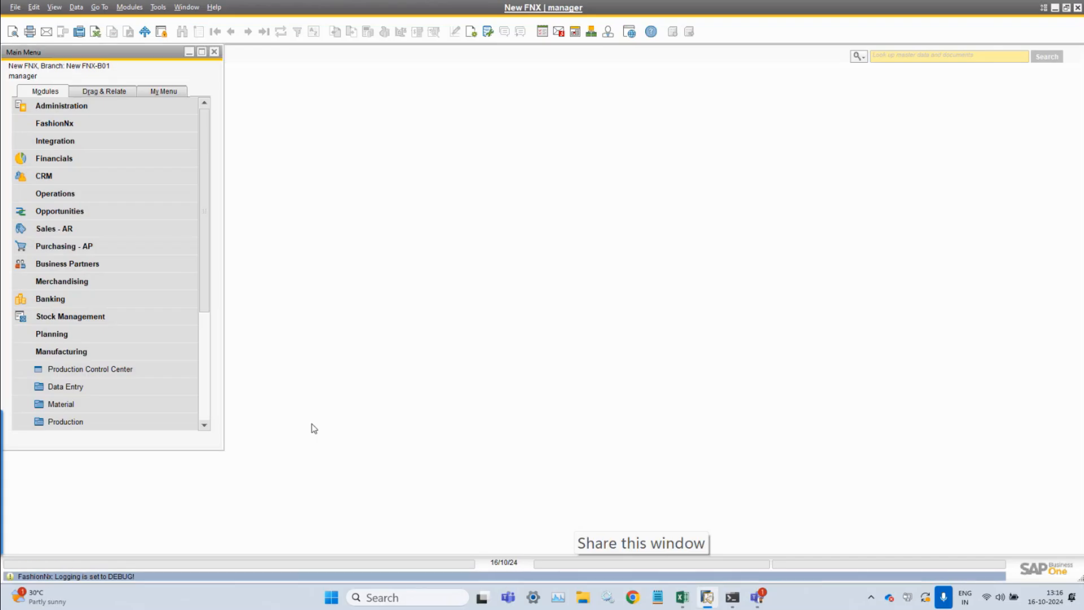
click(138, 7)
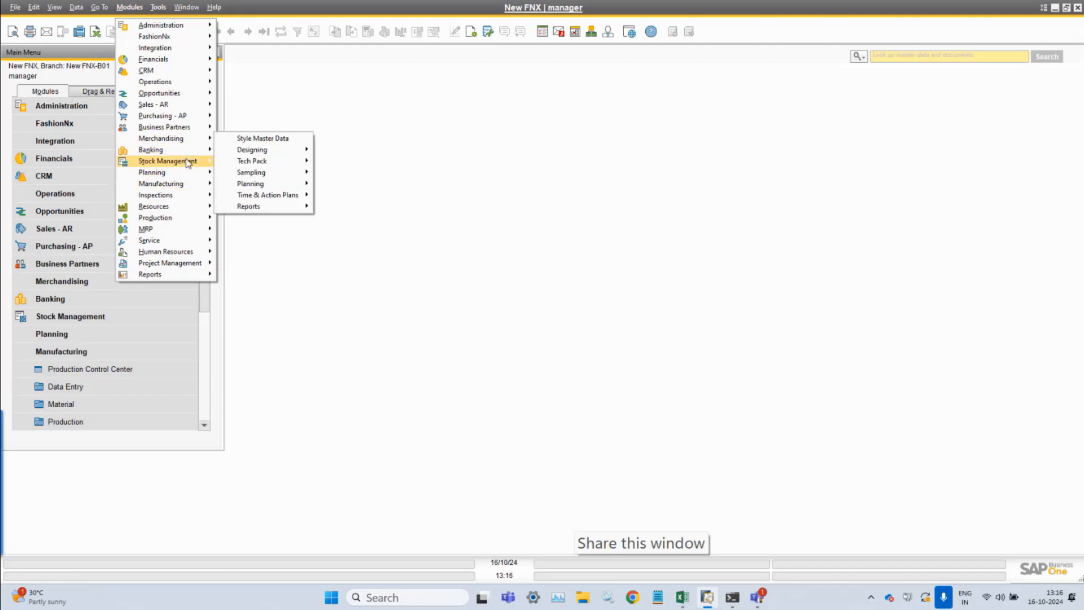
mouse_move(187, 186)
click(261, 183)
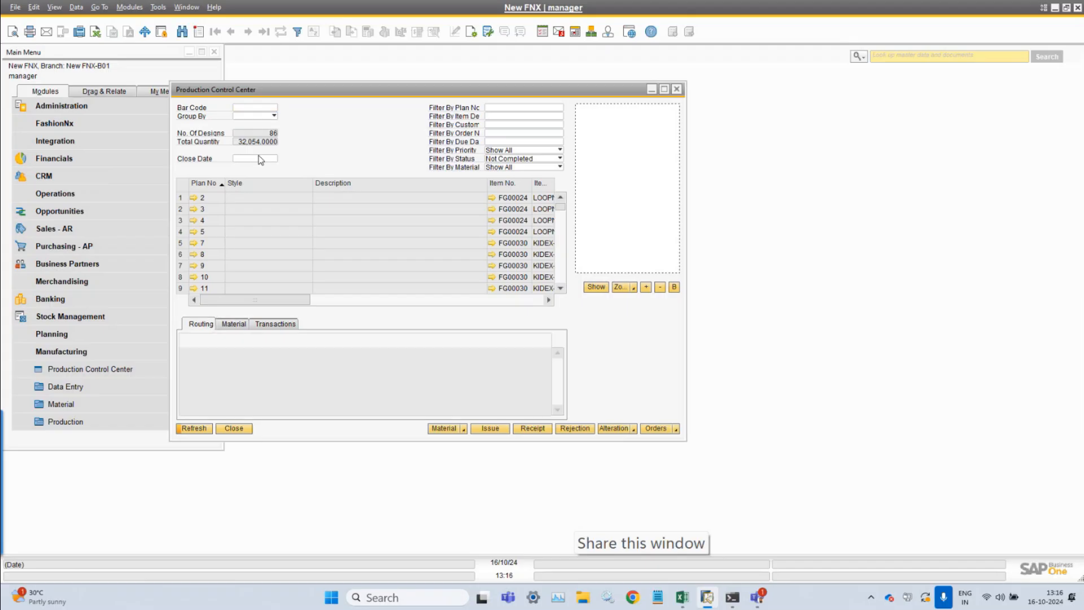
drag(561, 210, 572, 287)
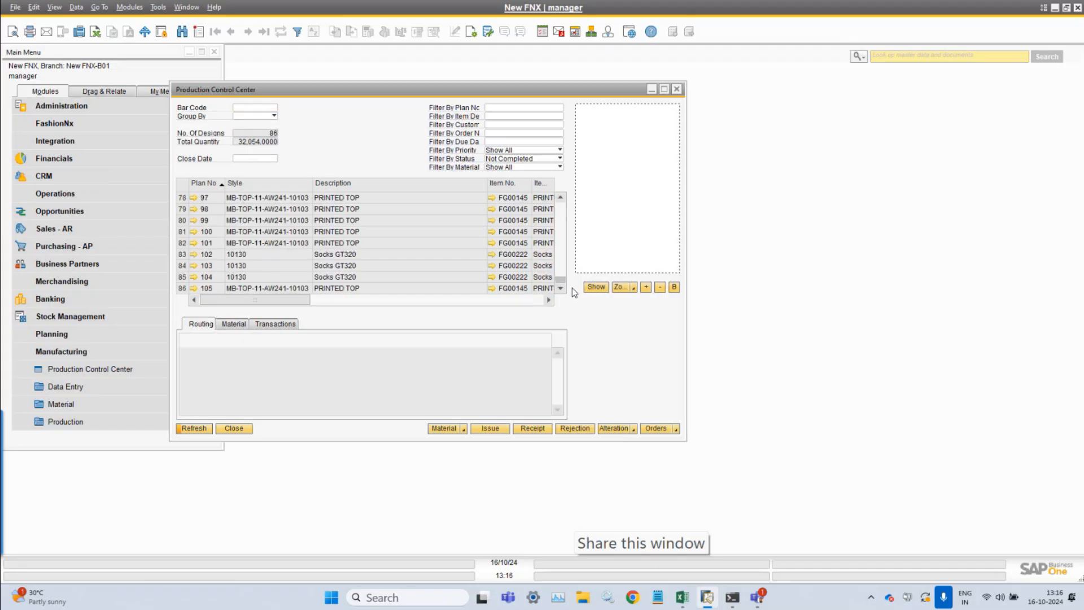
Step: Open a material issue for plan 104, the Socks GT320 order, and cancel it
click(182, 277)
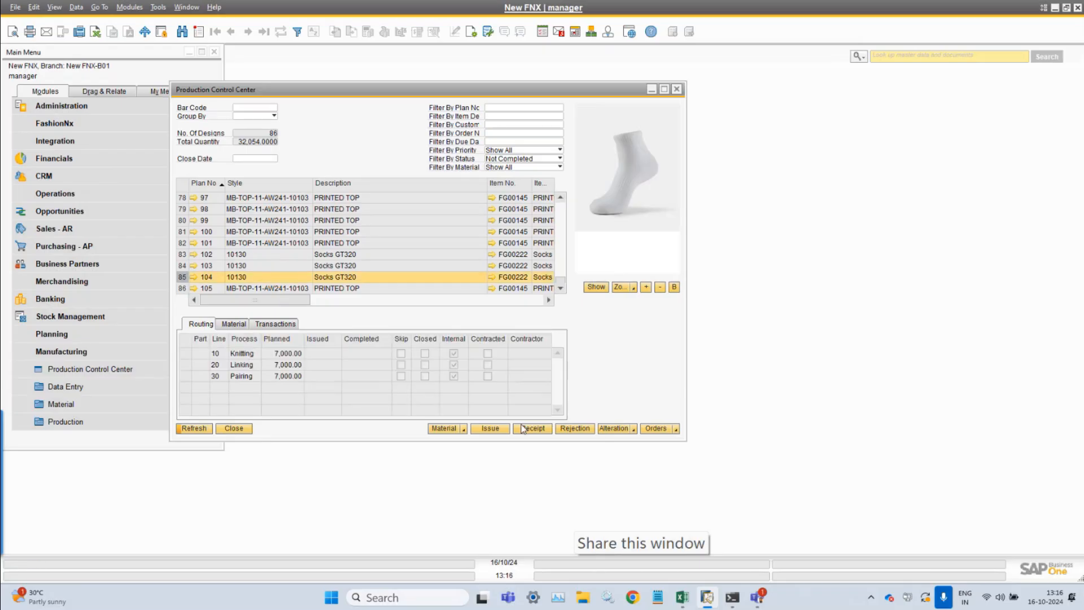
click(464, 433)
click(448, 440)
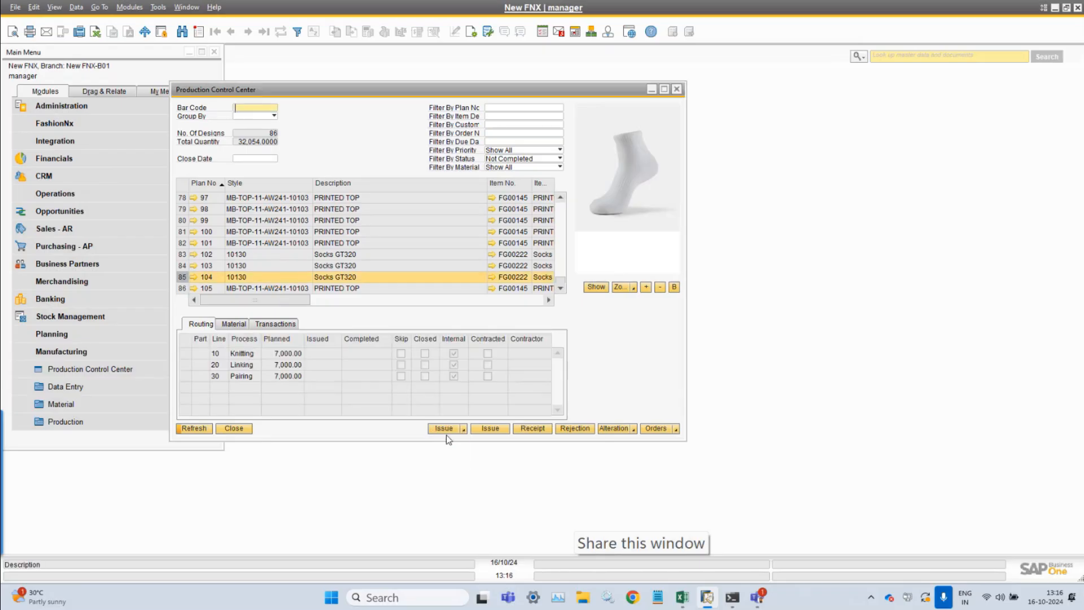
click(444, 428)
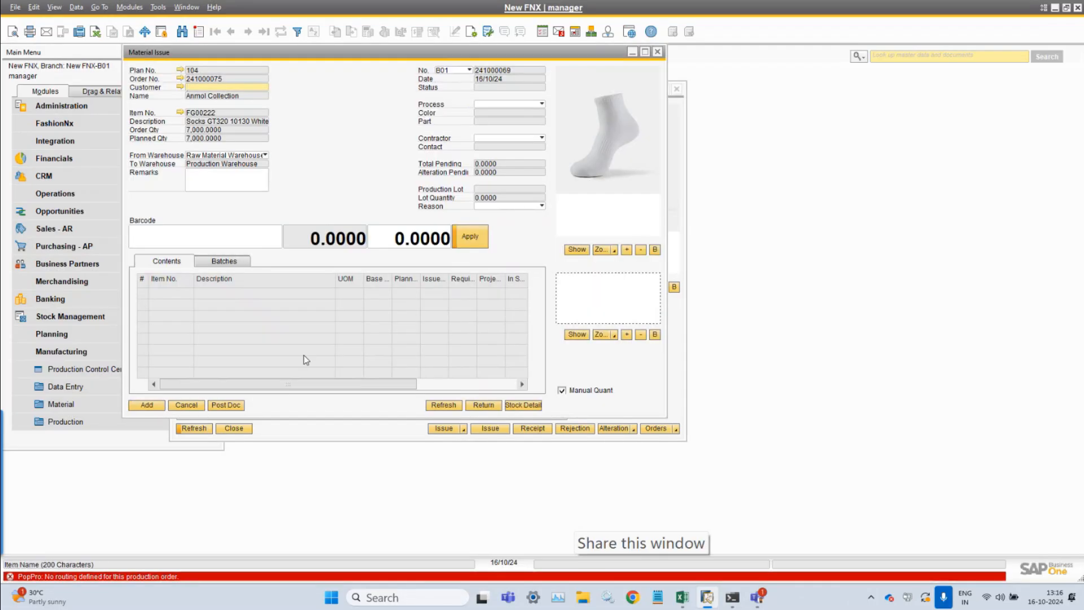
click(175, 406)
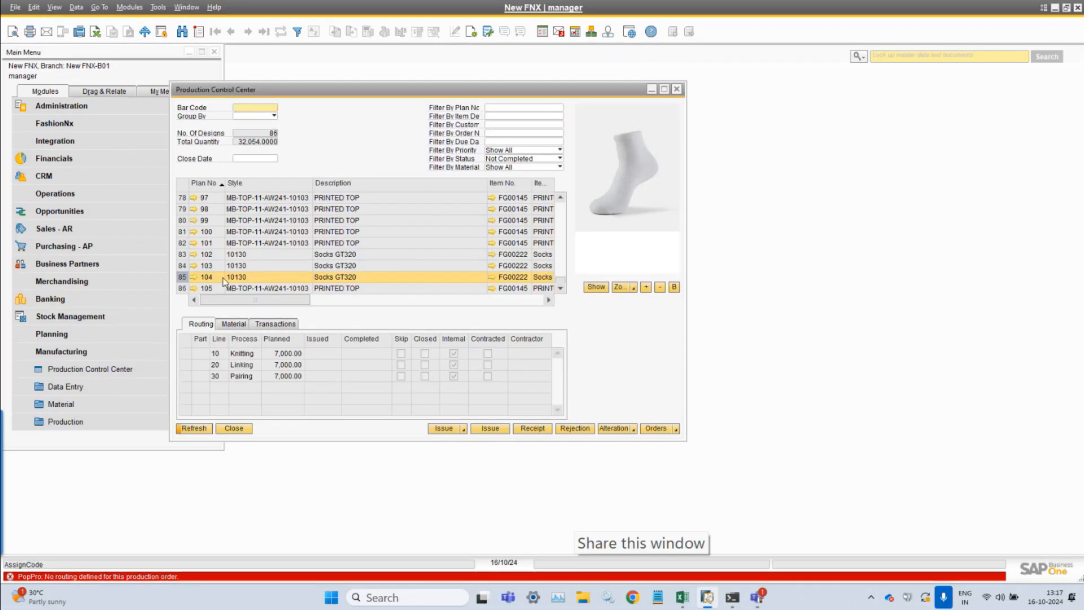
Step: Open a material issue for plan 101 and list the materials for its Cutting process
click(182, 244)
click(464, 429)
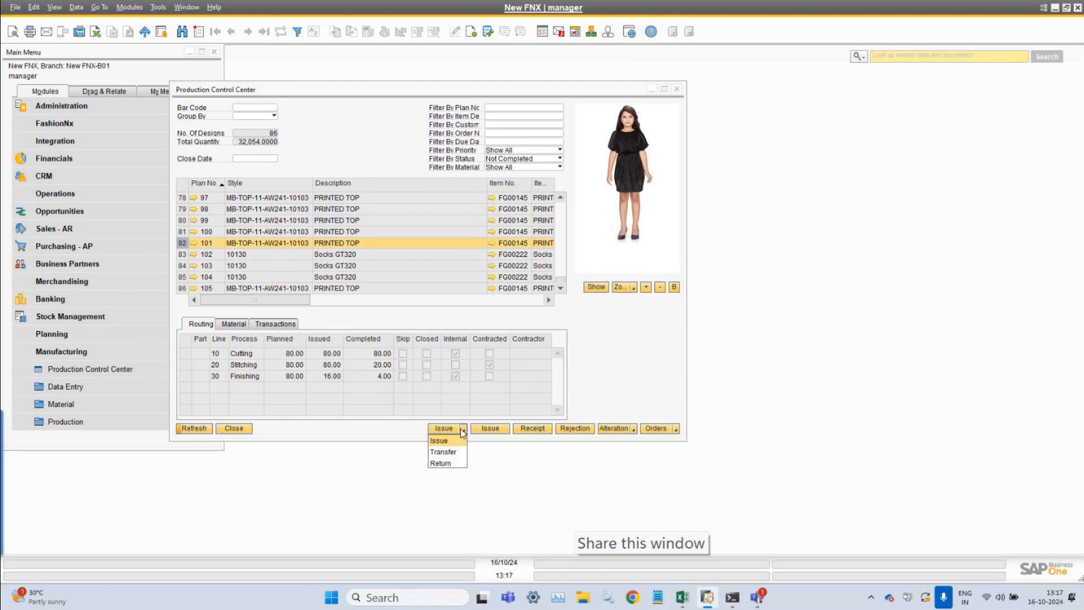
click(446, 443)
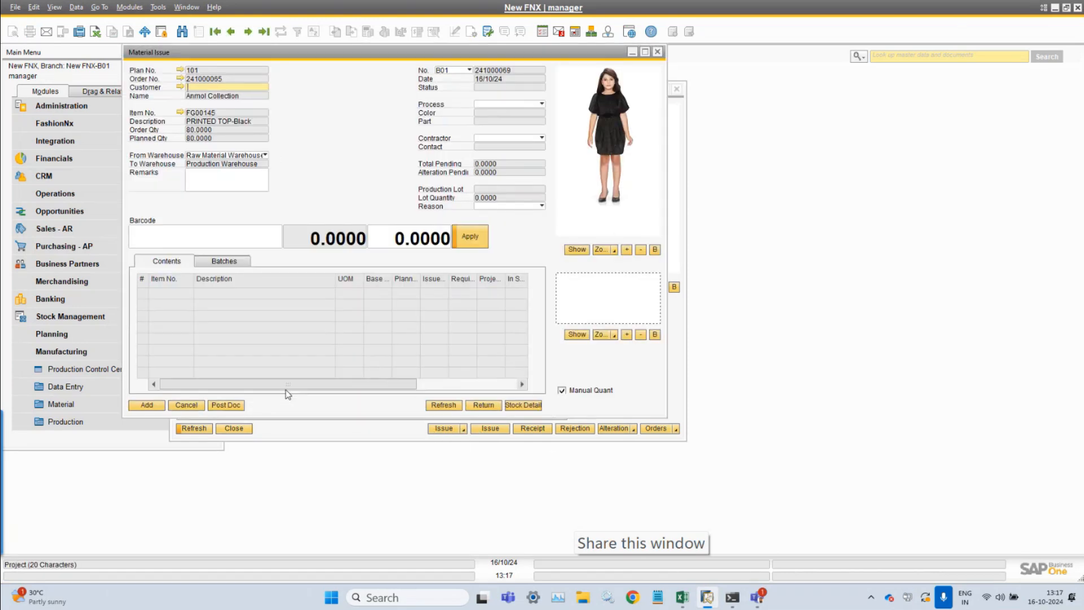
click(523, 106)
click(510, 117)
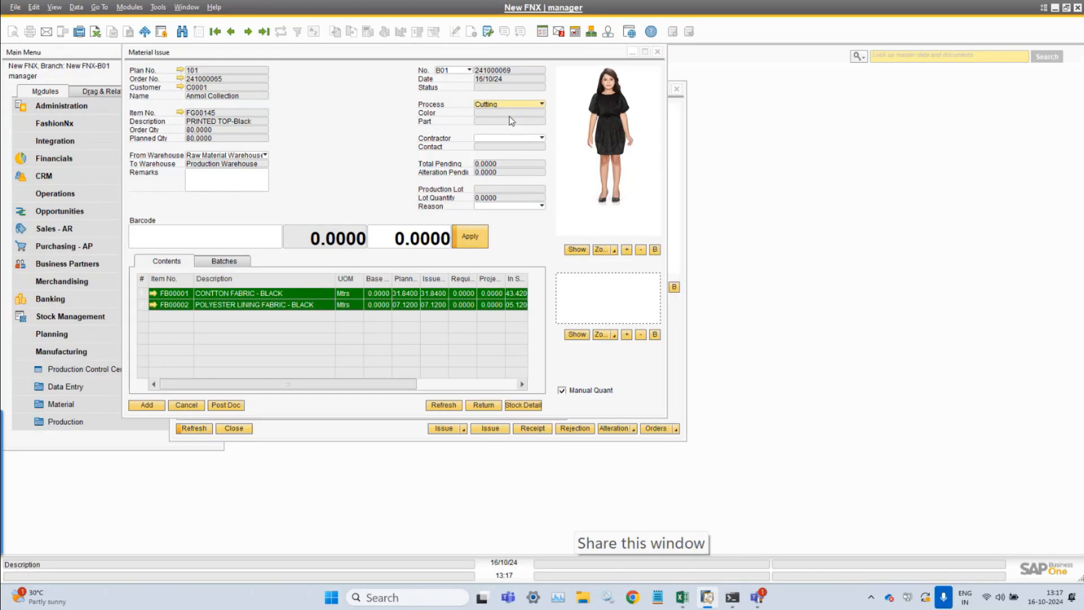
Step: List the plan 101 materials for the Finishing and Stitching processes and discard the material issue without saving
click(510, 106)
click(505, 131)
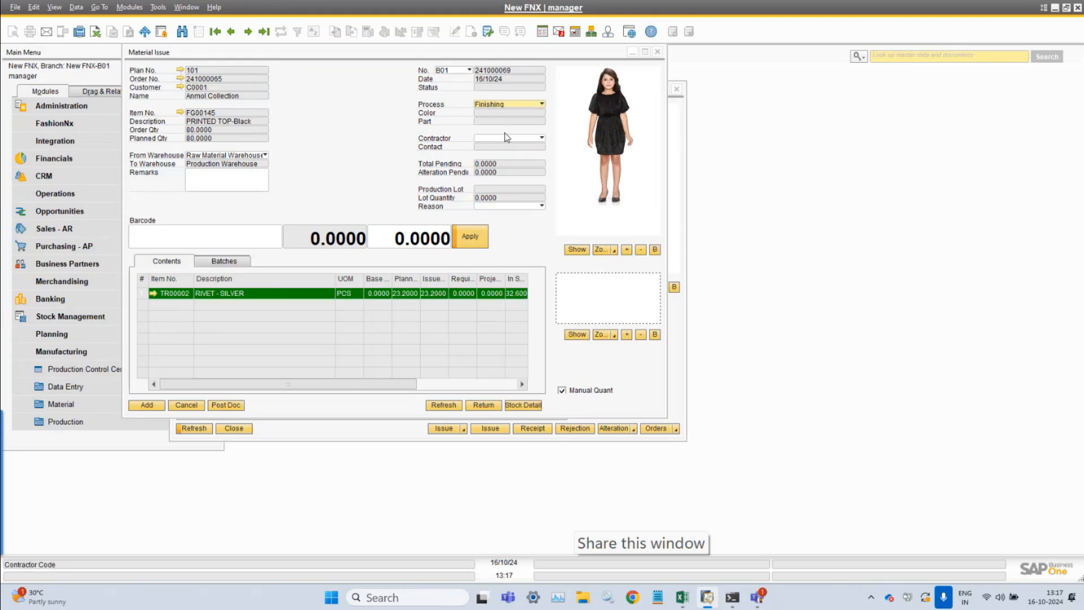
click(509, 106)
click(504, 123)
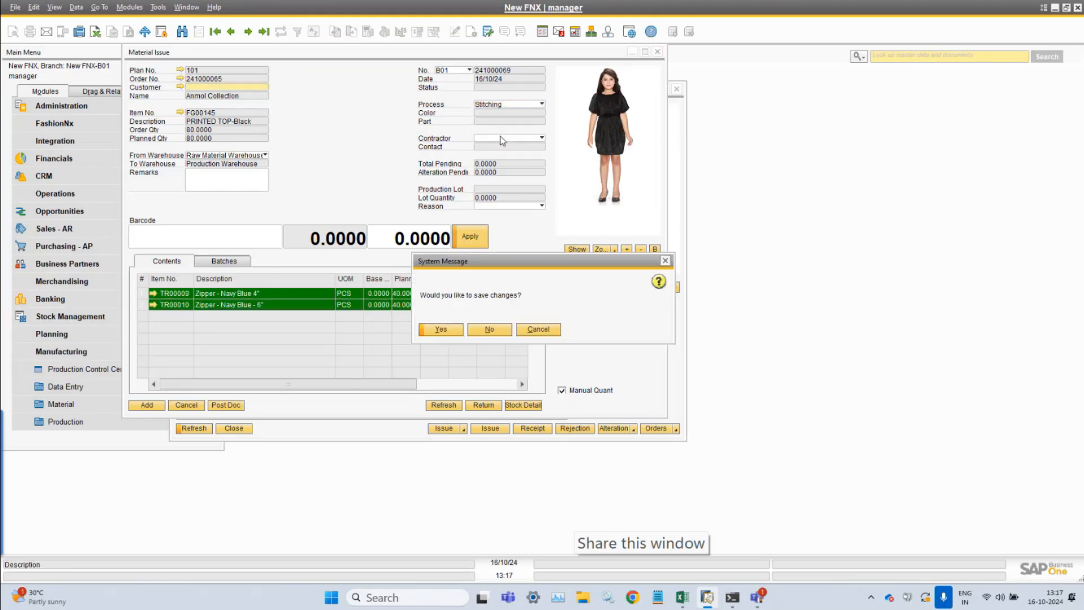
click(490, 330)
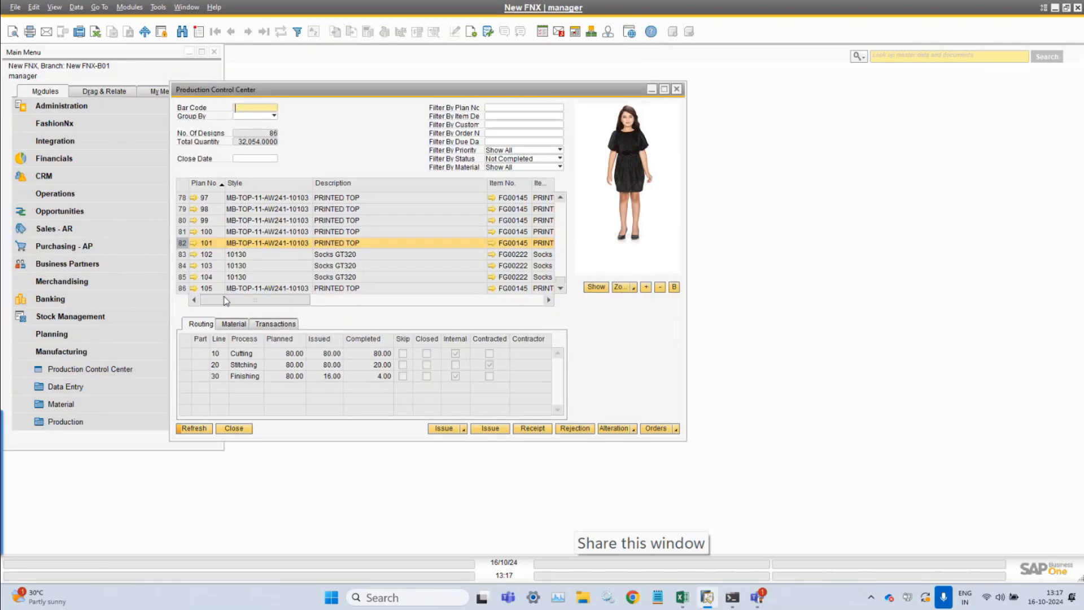
Step: Open a material issue for plan 100, list its Cutting materials, and move the form clear of the Production Control Center
click(186, 231)
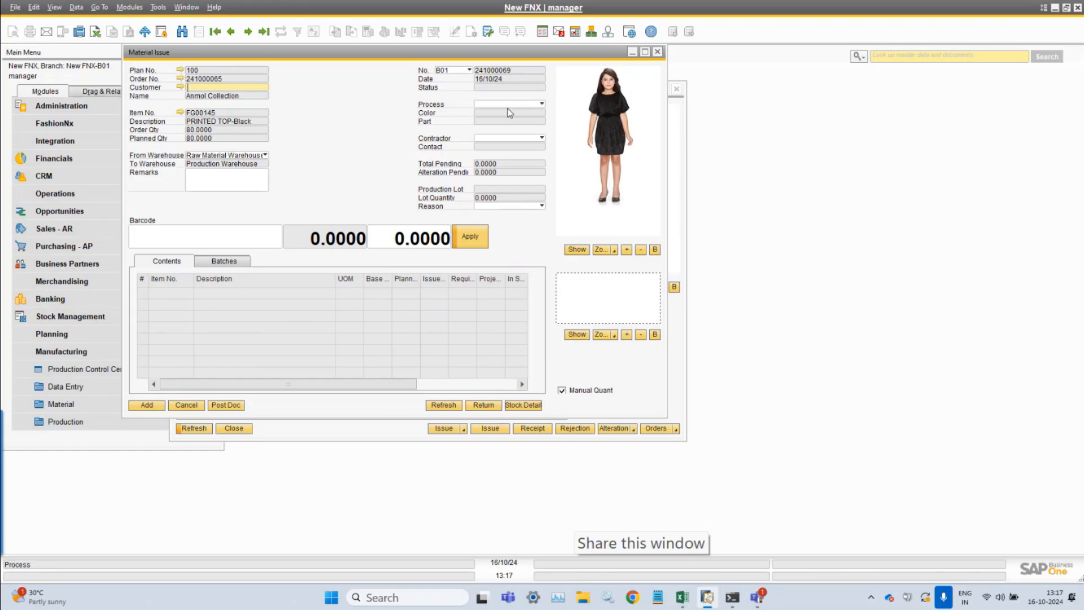
click(510, 113)
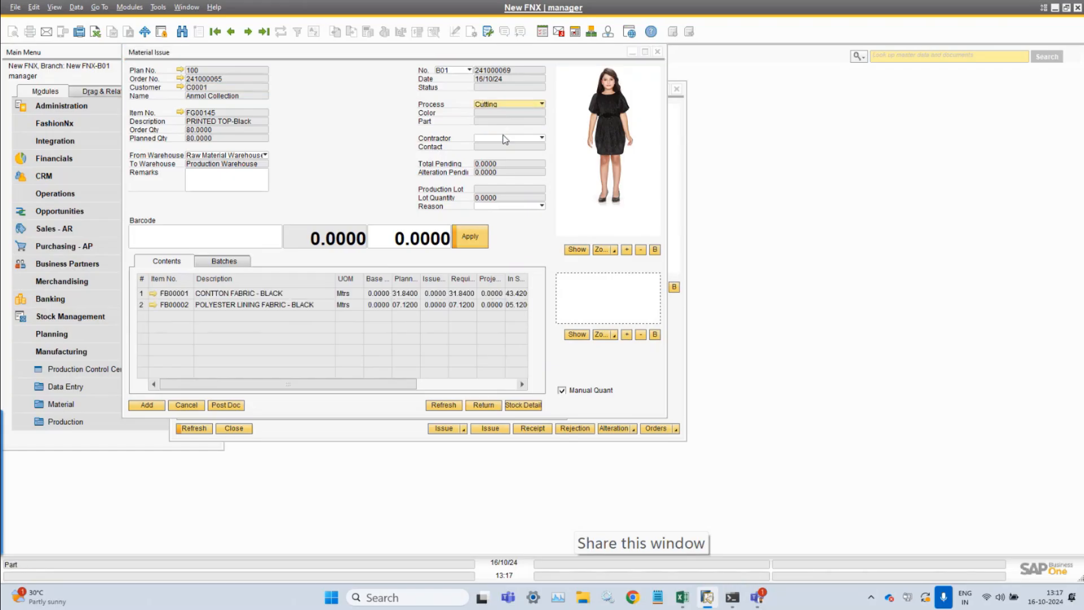
click(372, 56)
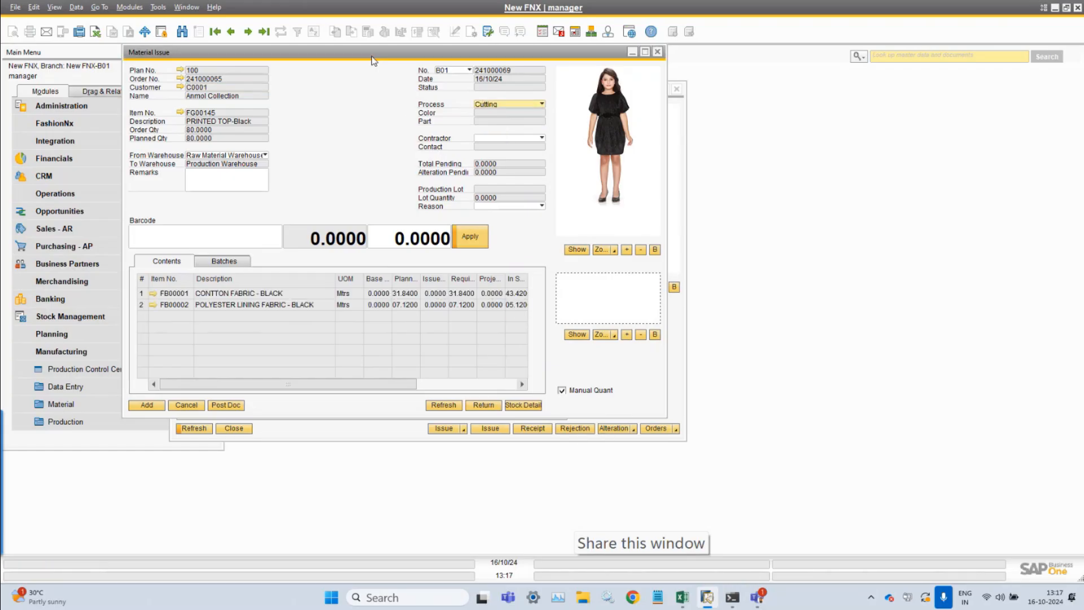
drag(372, 56, 567, 124)
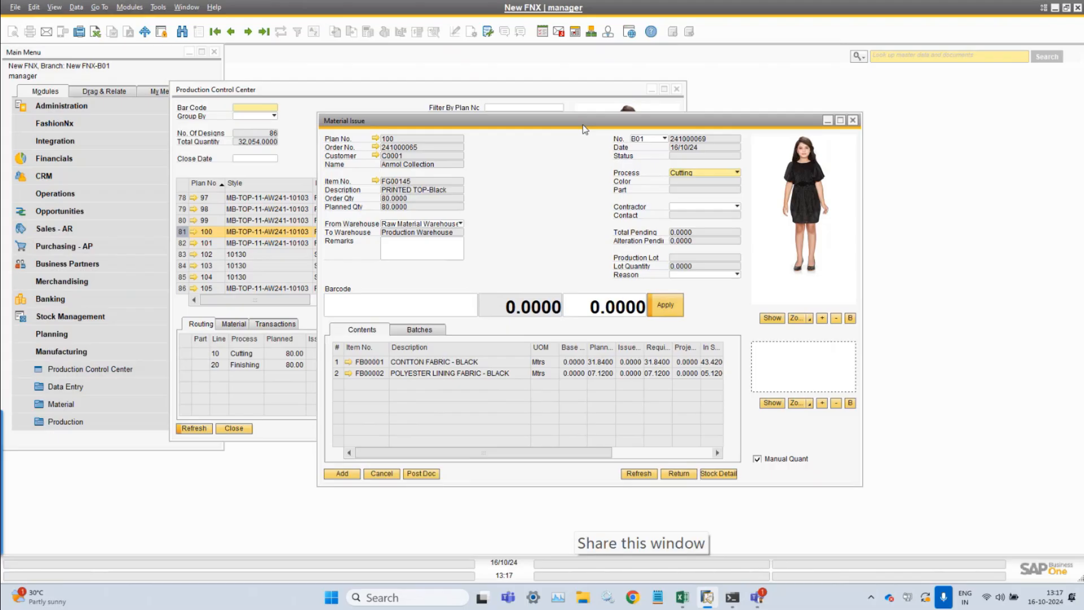
Step: View the available stock details for plan 100's Cutting materials, and close the stock details and material issue without saving
click(718, 473)
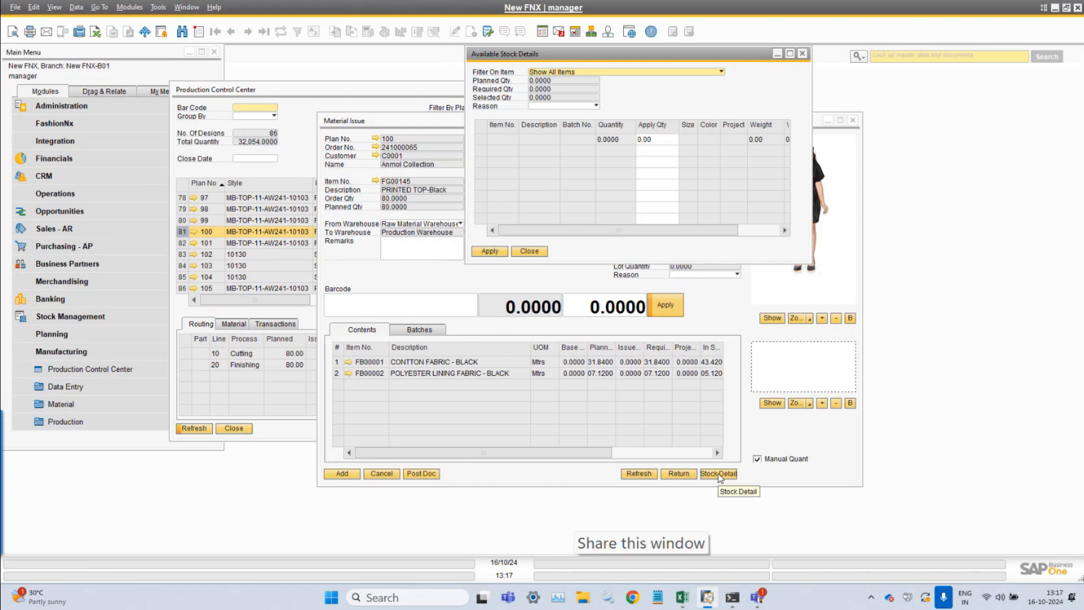
drag(460, 453, 534, 453)
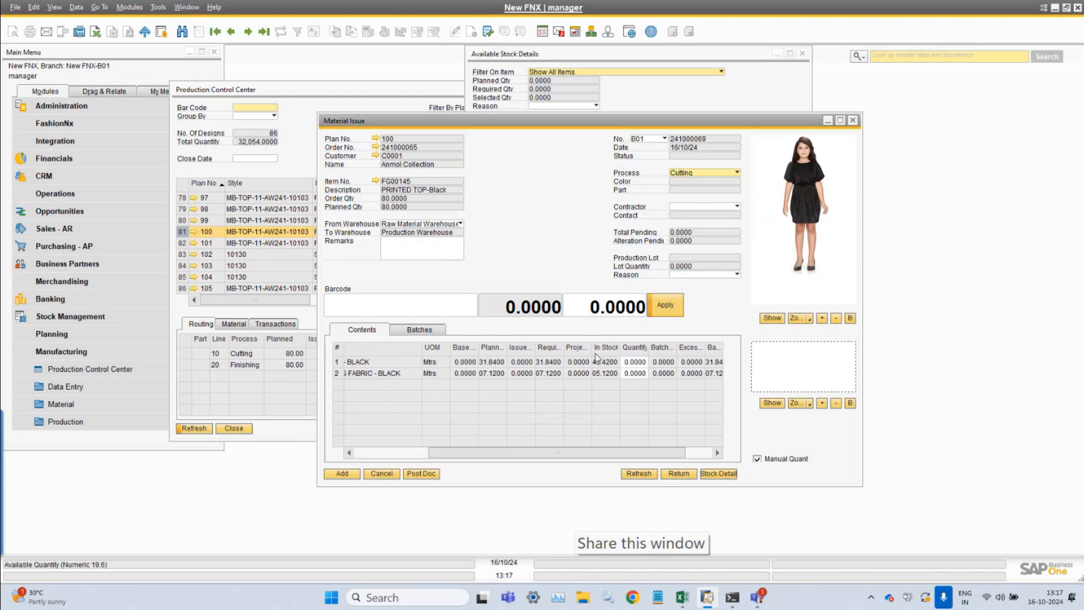
click(760, 70)
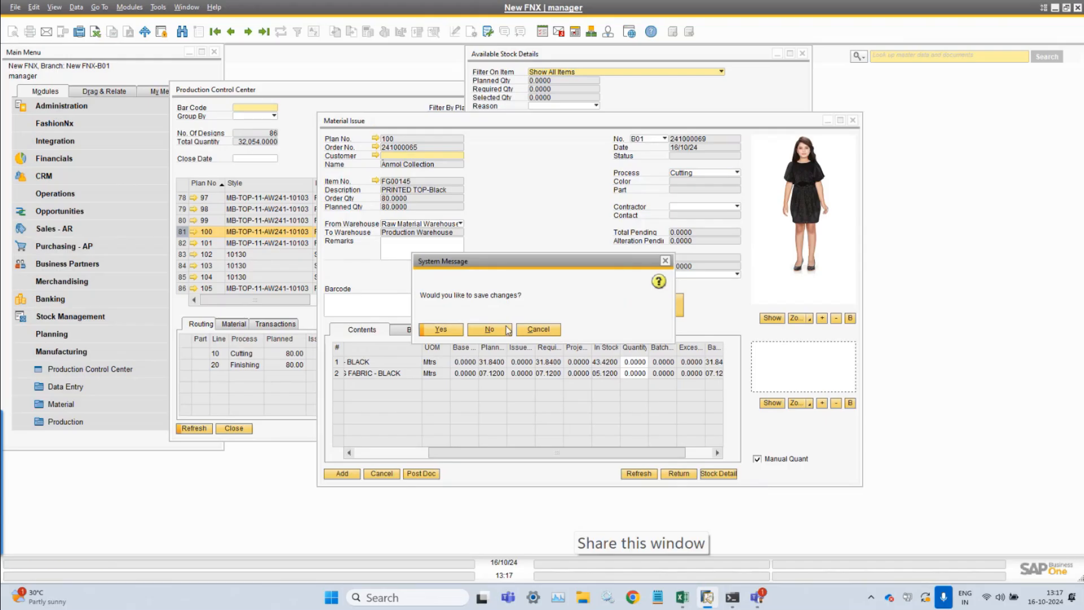
click(497, 329)
click(530, 251)
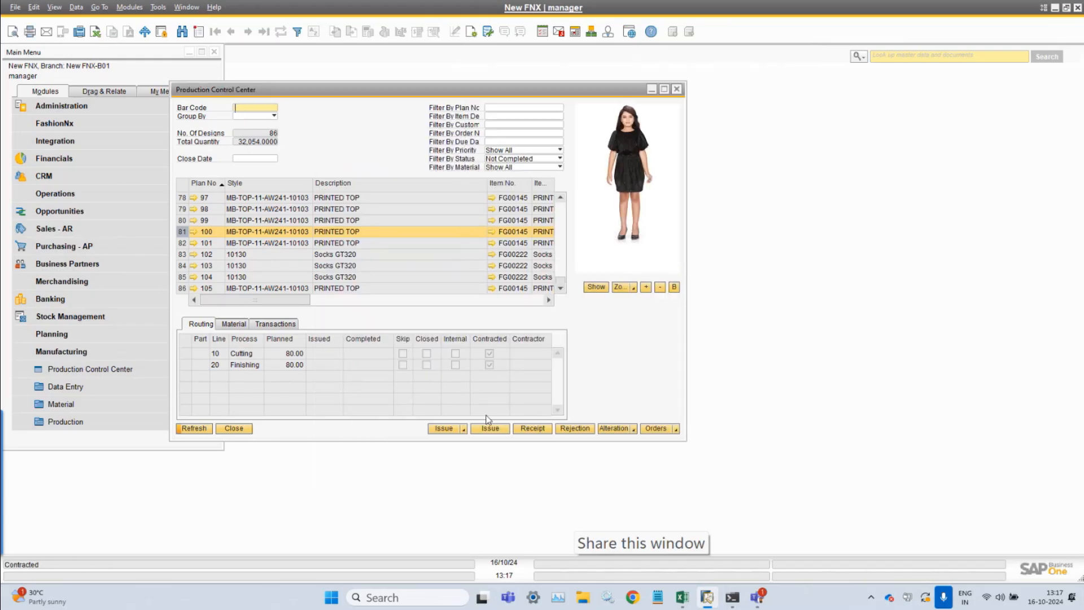
Step: Reopen a material issue for plan 100, fit its column widths, and list the Cutting process materials
click(444, 429)
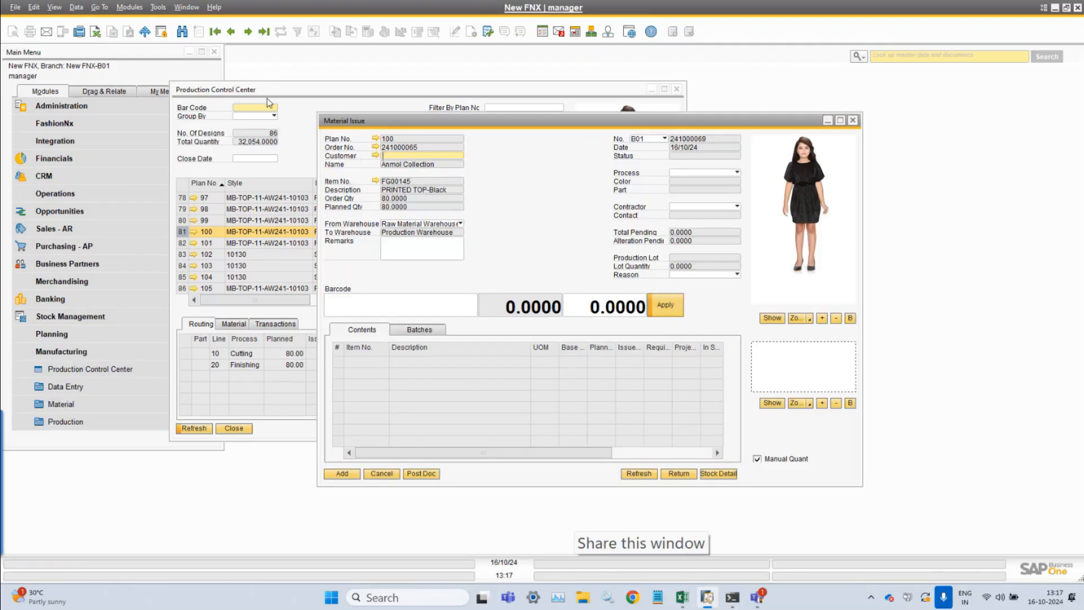
click(54, 7)
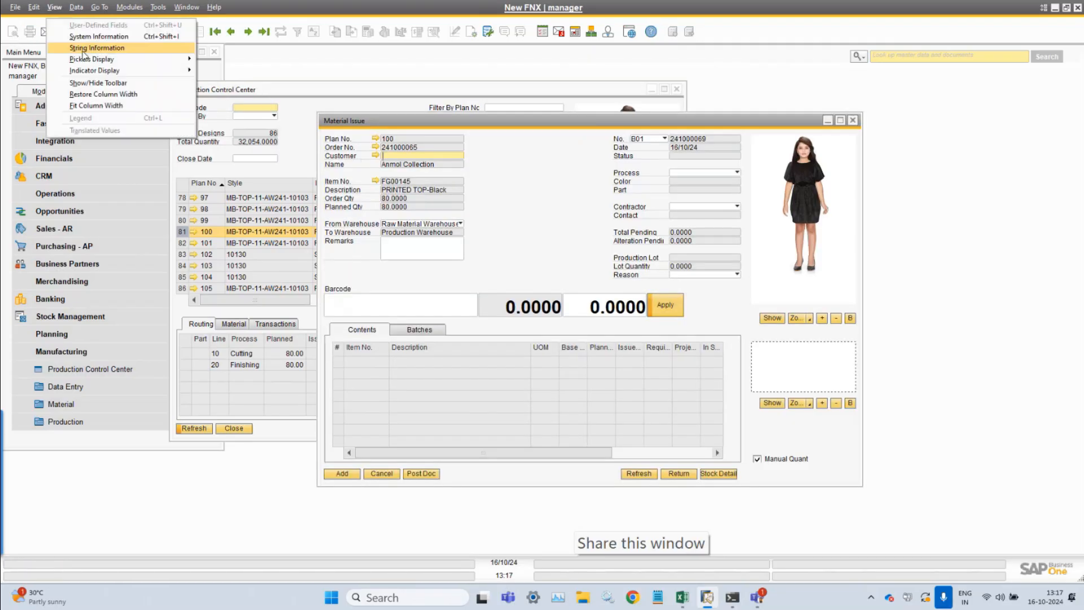
click(86, 108)
click(705, 172)
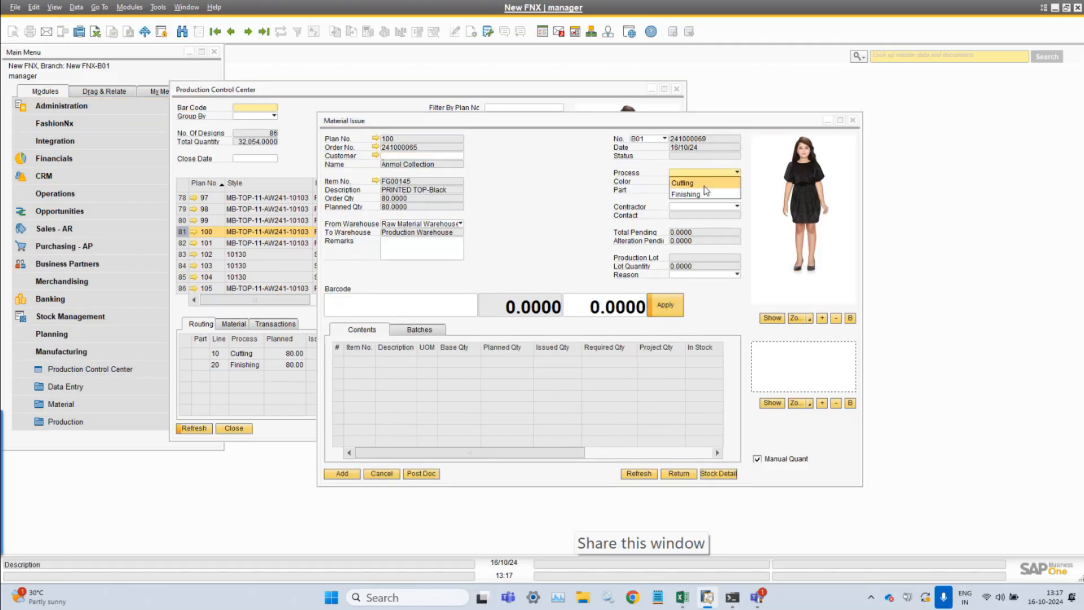
click(701, 180)
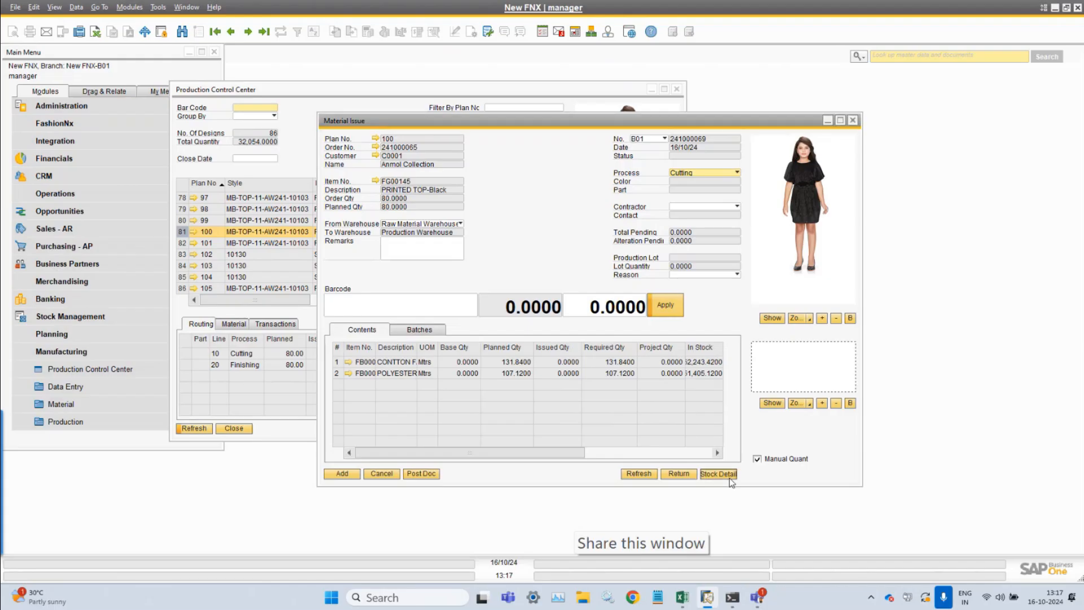
Step: Check the available stock details for the Cutting materials, discard the material issue without saving, and close the Production Control Center
click(727, 475)
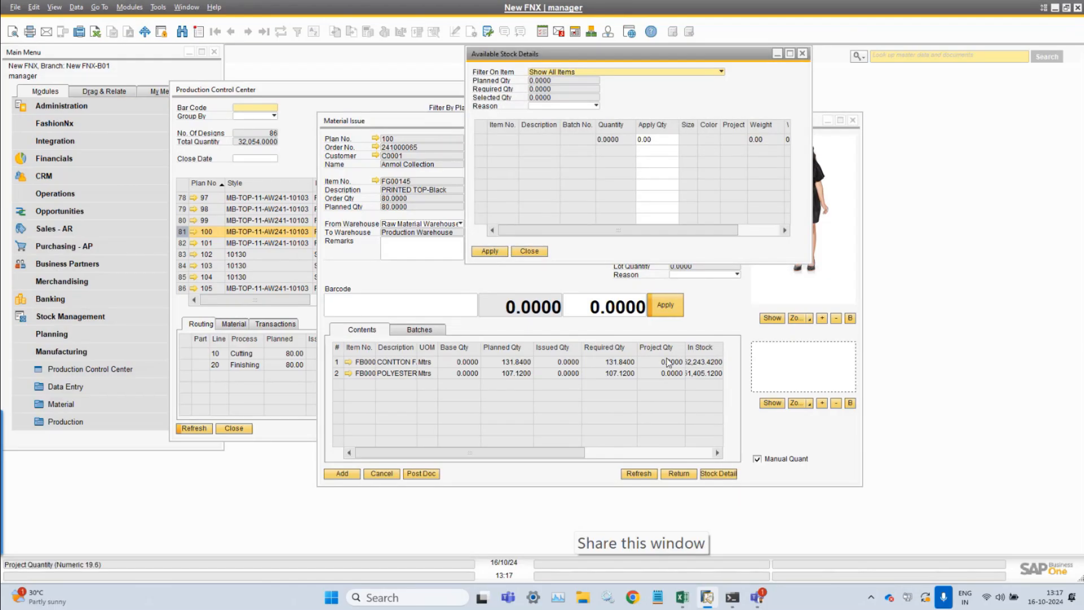
drag(598, 232, 478, 249)
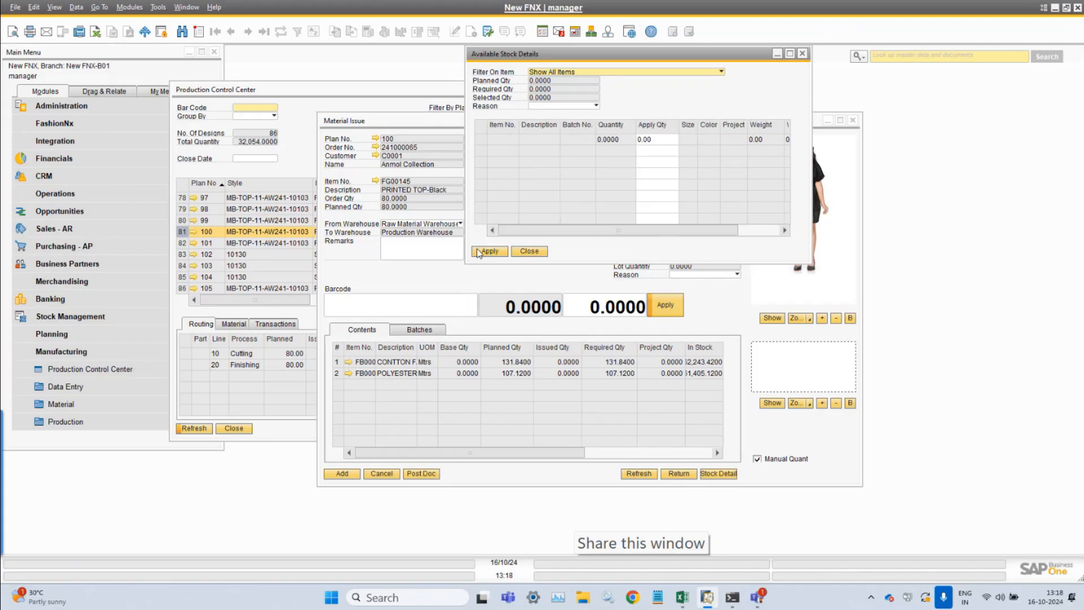
click(529, 252)
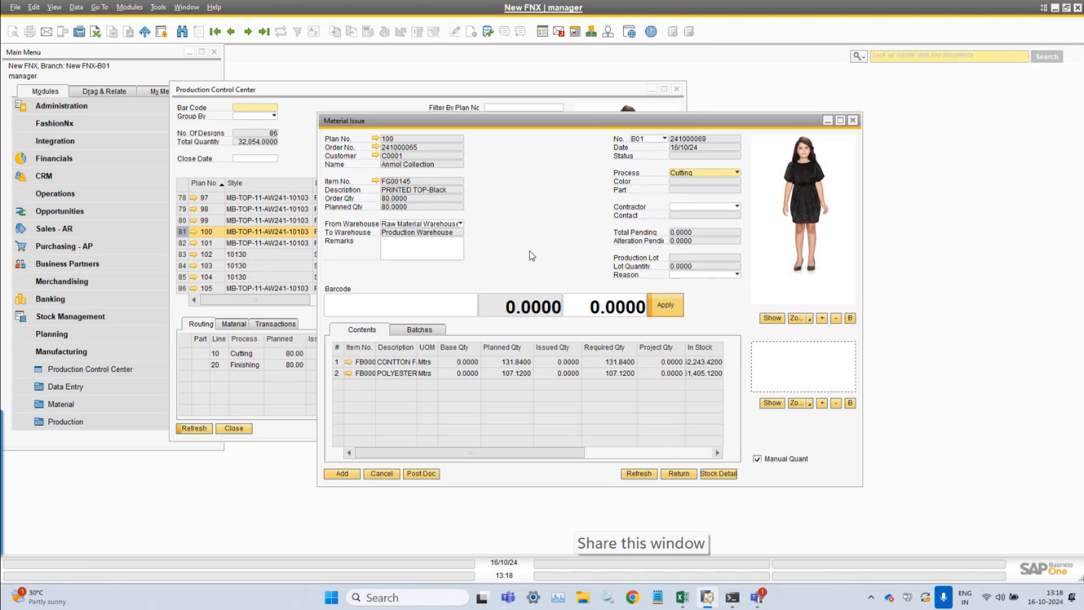
key(Escape)
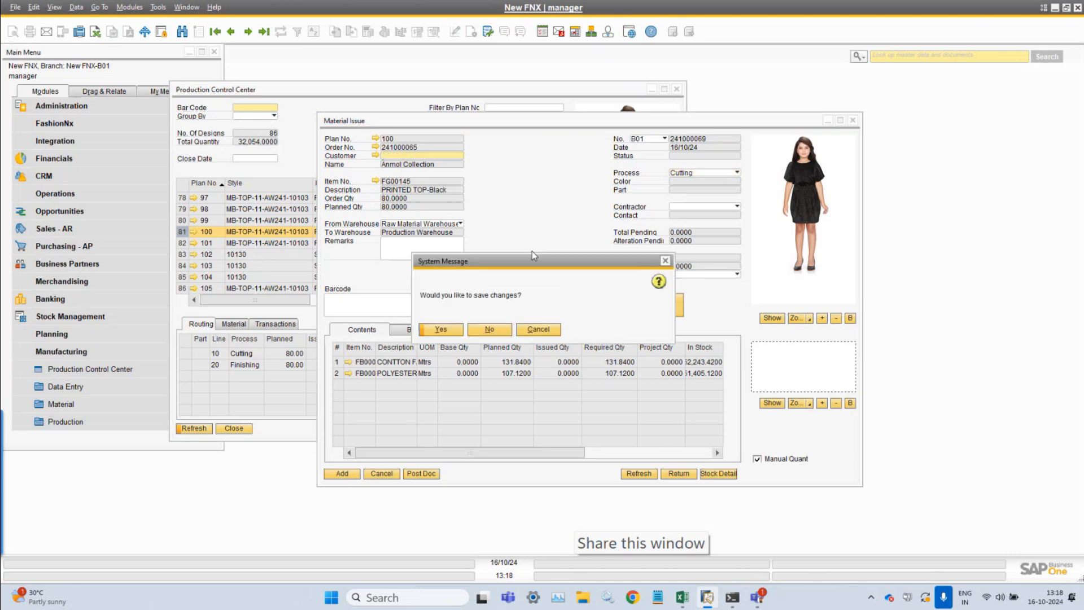
click(501, 332)
key(Escape)
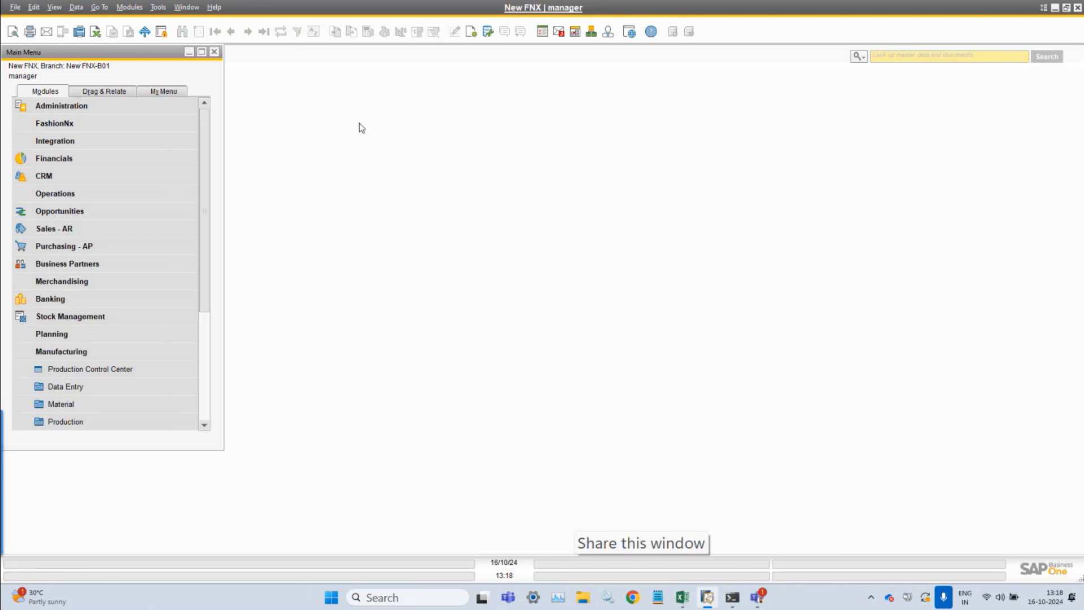
Step: In the FashionNx general settings, turn off Manage Inventory By Project and save the change
click(129, 7)
mouse_move(158, 36)
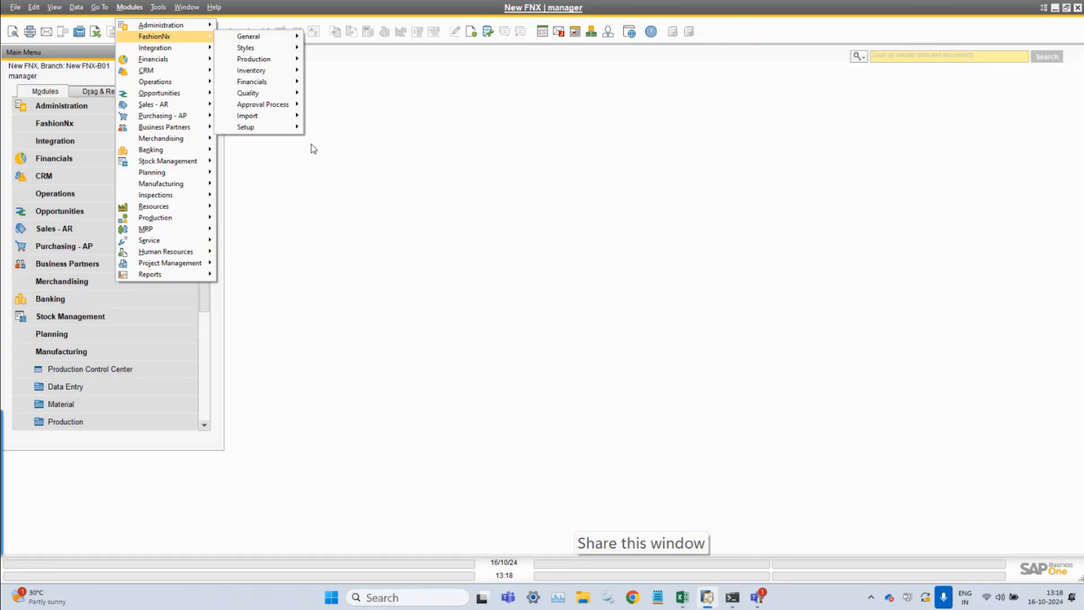
mouse_move(270, 123)
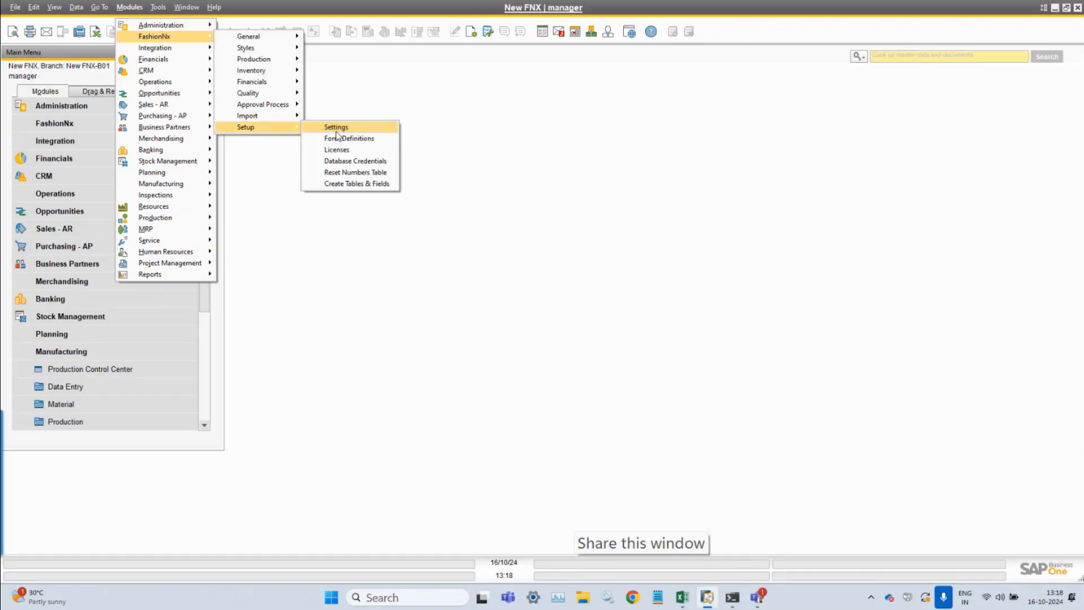
click(348, 128)
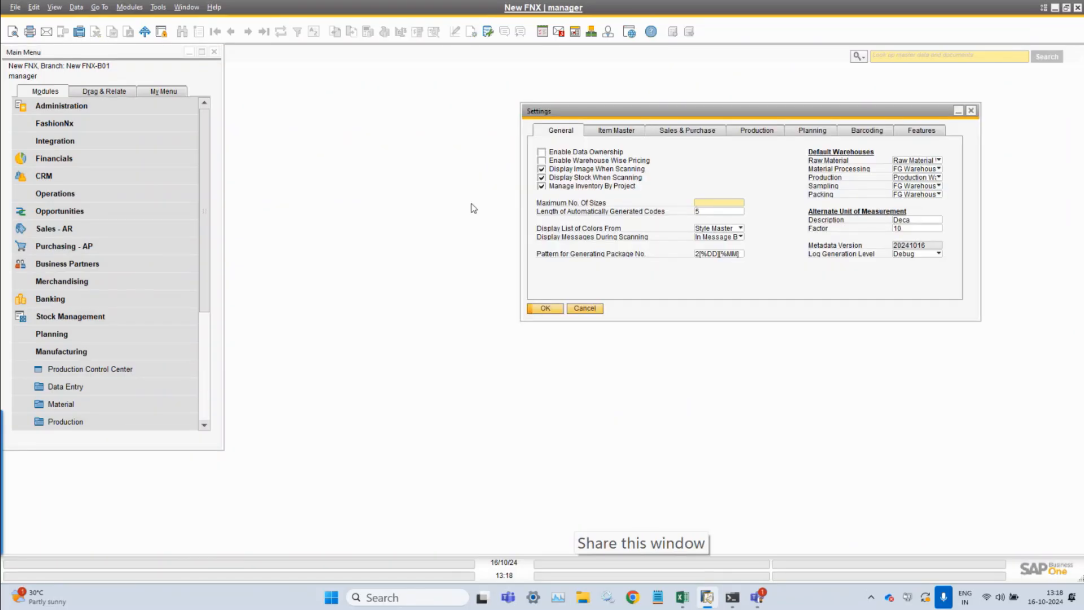
click(543, 186)
click(552, 308)
click(551, 309)
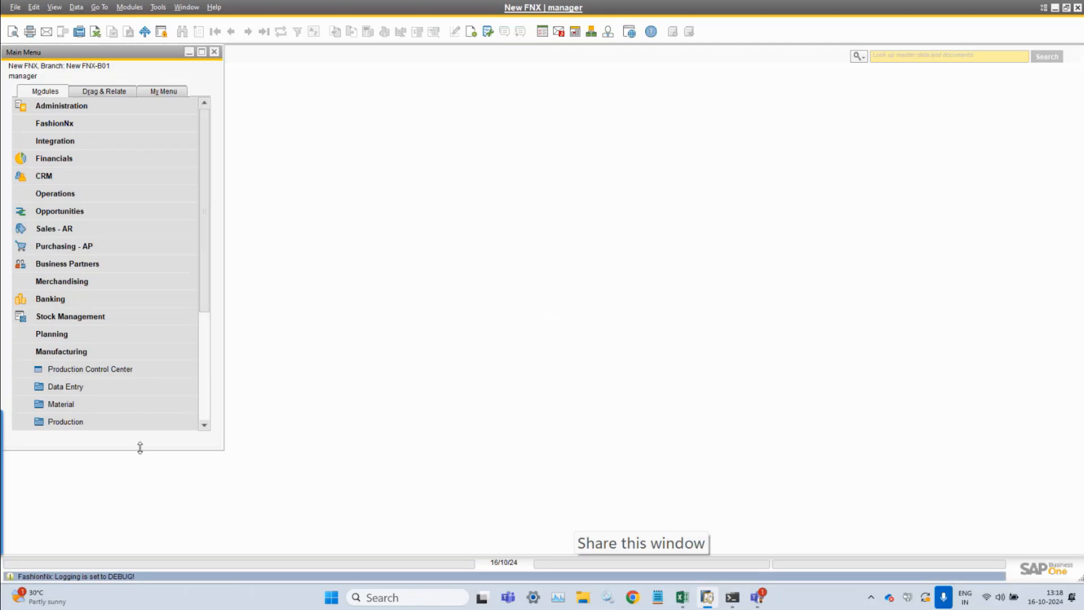
Step: Make the main menu taller, reopen the Production Control Center, and select plan 68, the FABRIC plan
drag(141, 448, 149, 554)
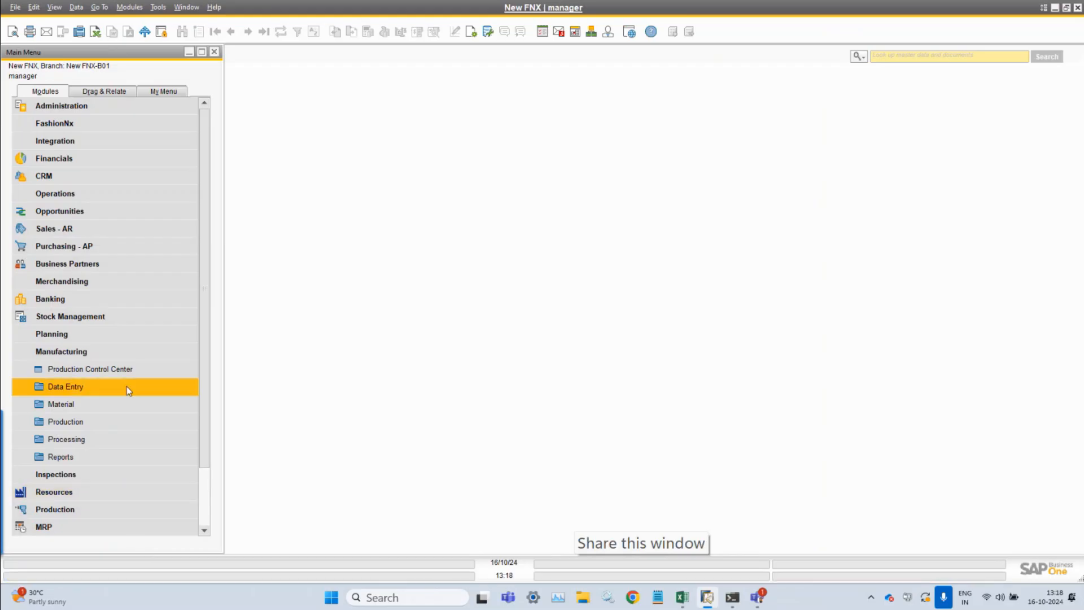
click(134, 373)
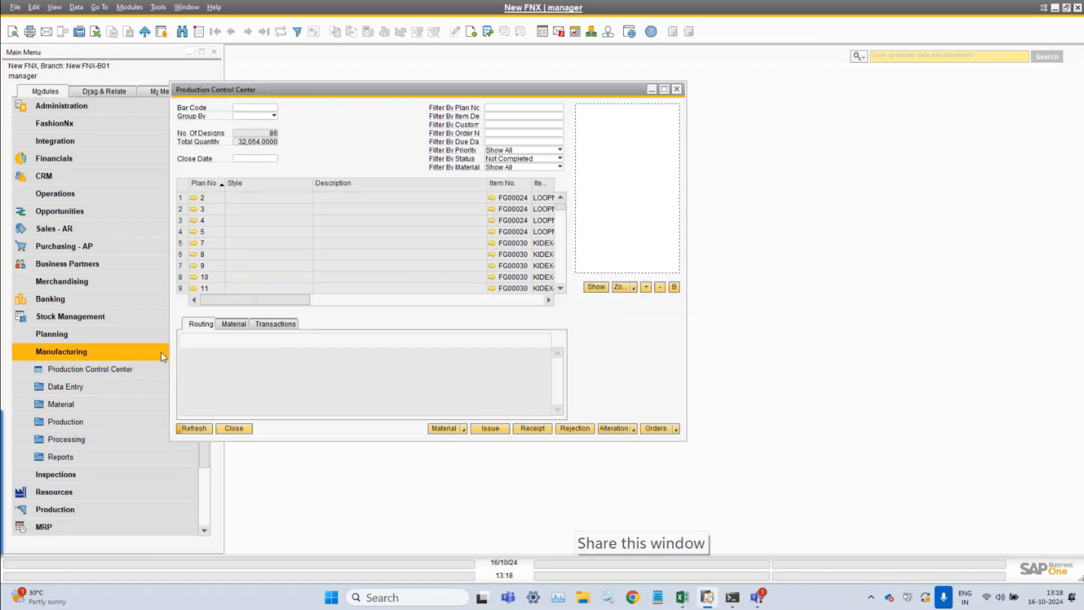
drag(562, 208, 561, 281)
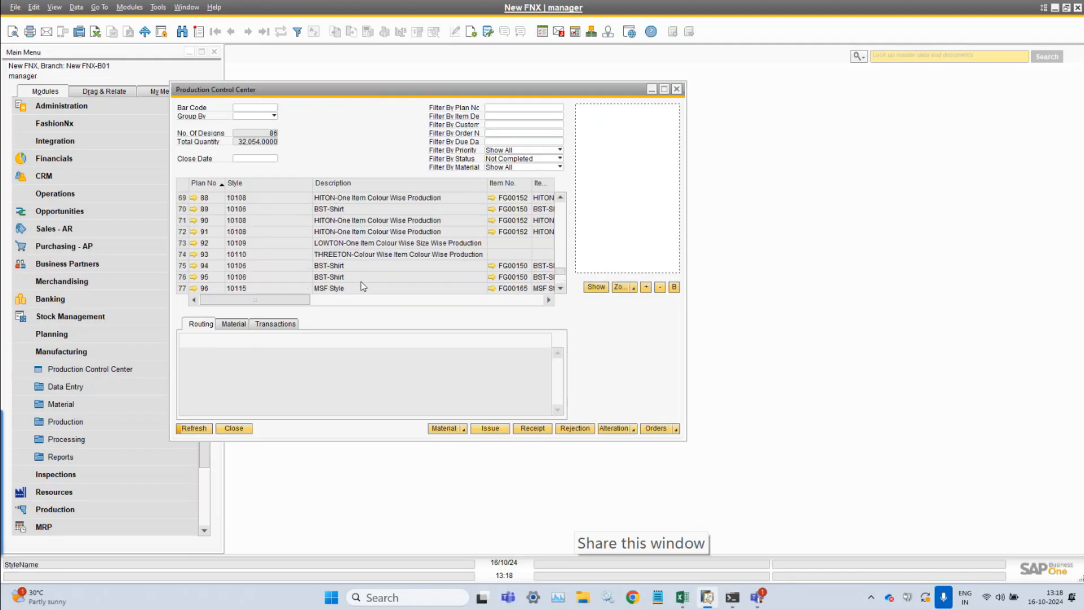
scroll(364, 287, up, 6)
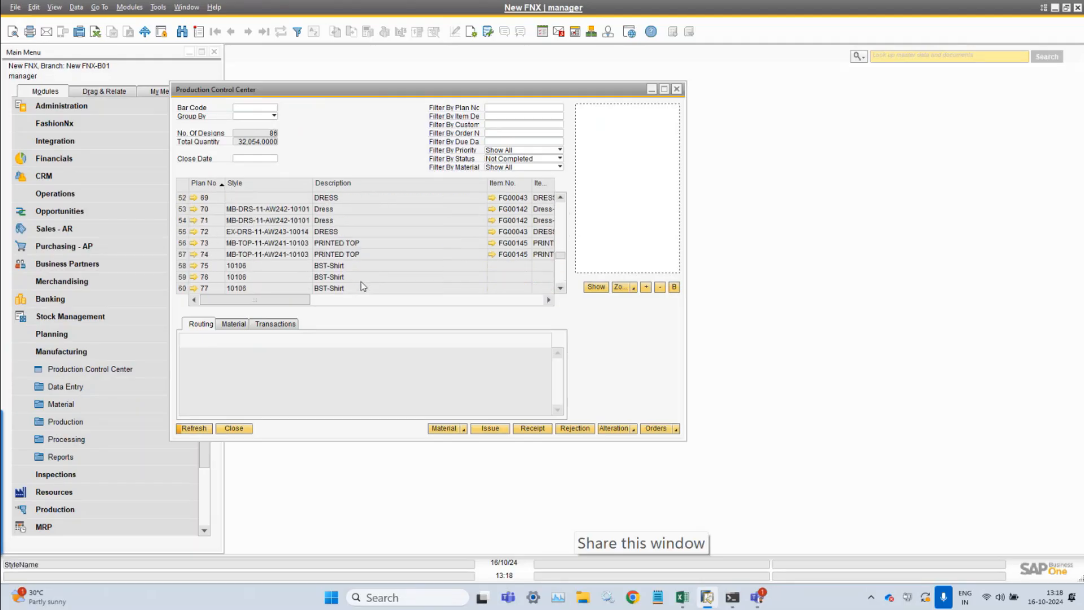
scroll(363, 286, up, 2)
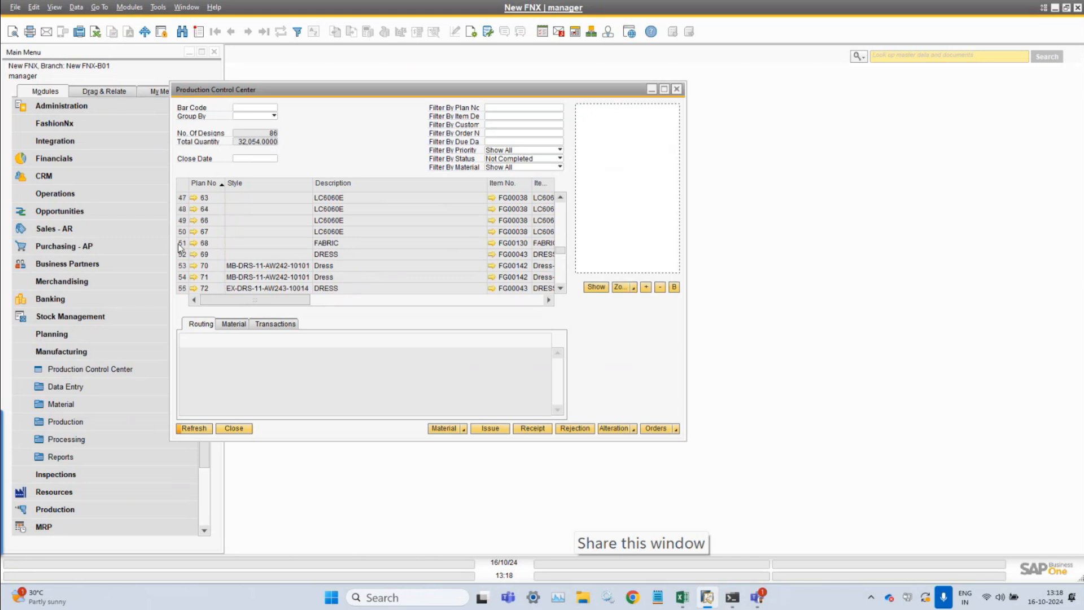
click(181, 244)
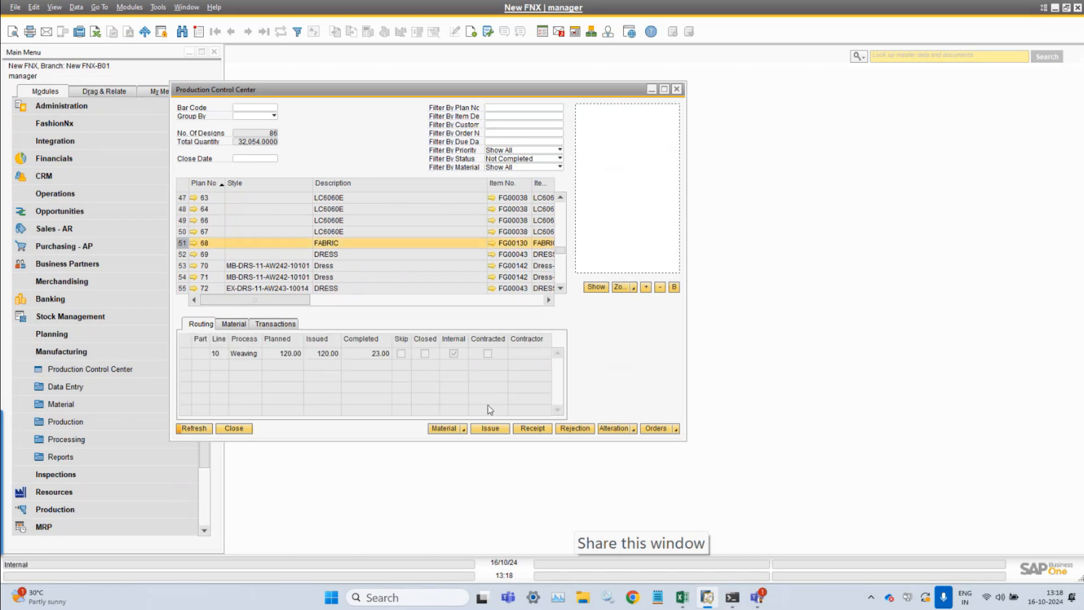
Step: Open a process receipt for plan 68, load its Weaving process line, and discard the receipt without saving
click(531, 429)
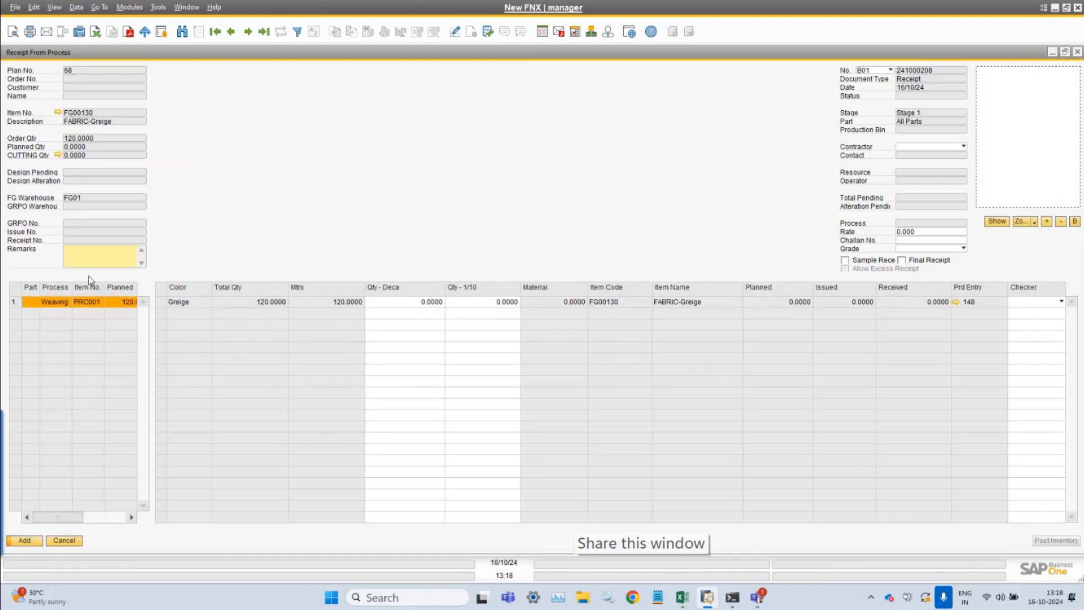
click(11, 304)
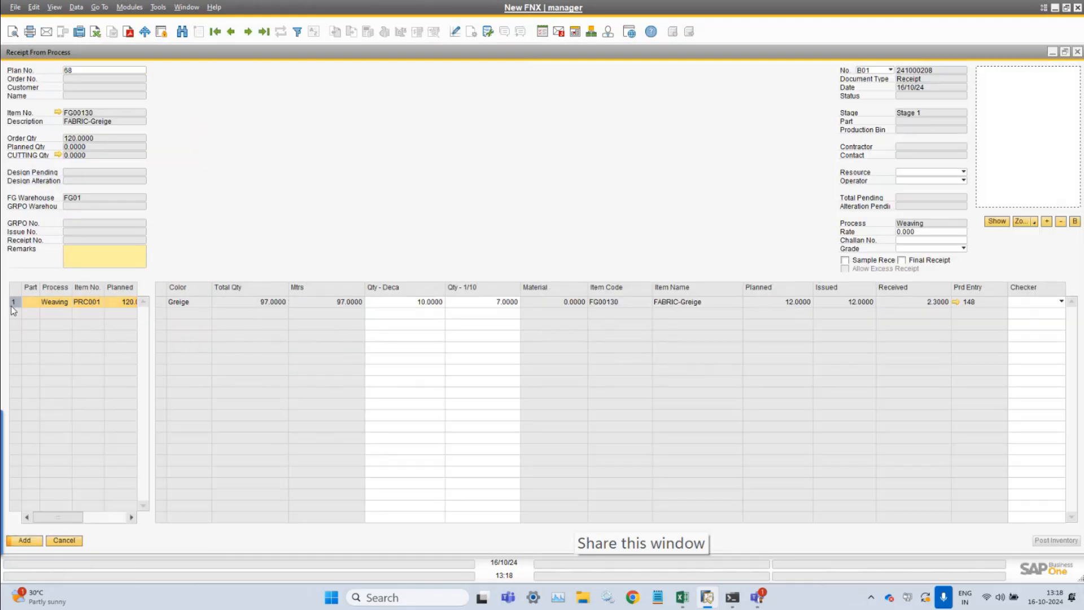
key(Escape)
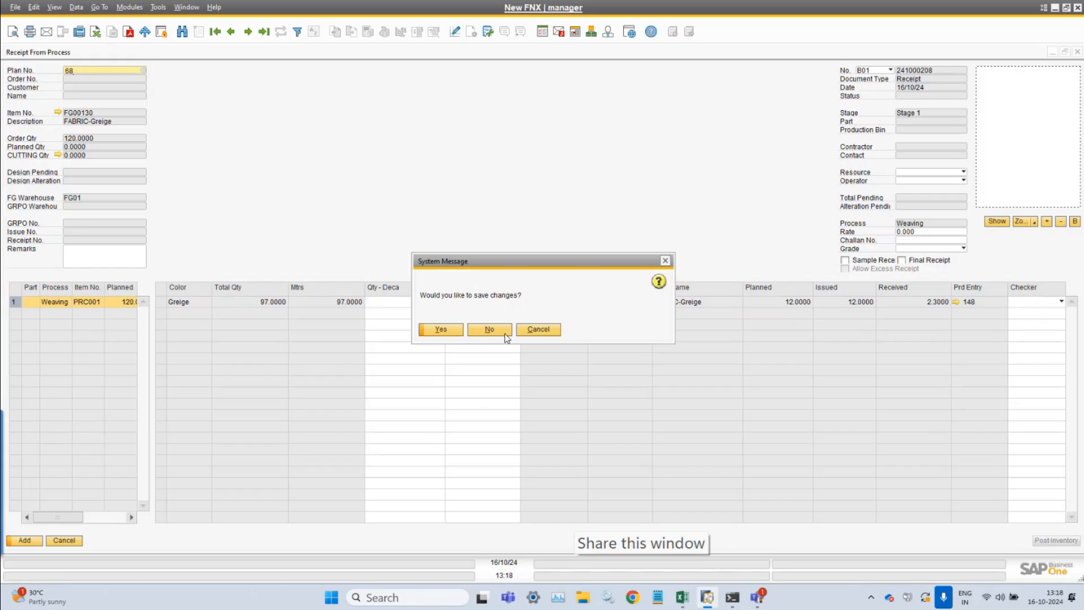
click(505, 333)
Step: Show the routing of plan 105, a PRINTED TOP plan, and of plan 95, a BST-Shirt plan
drag(561, 242, 564, 287)
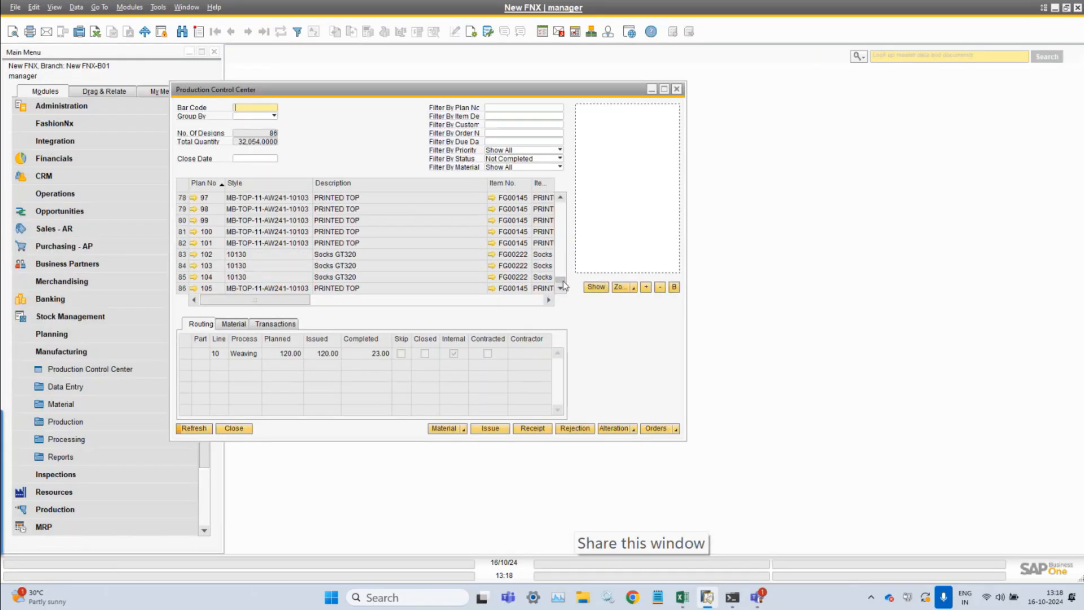
click(183, 288)
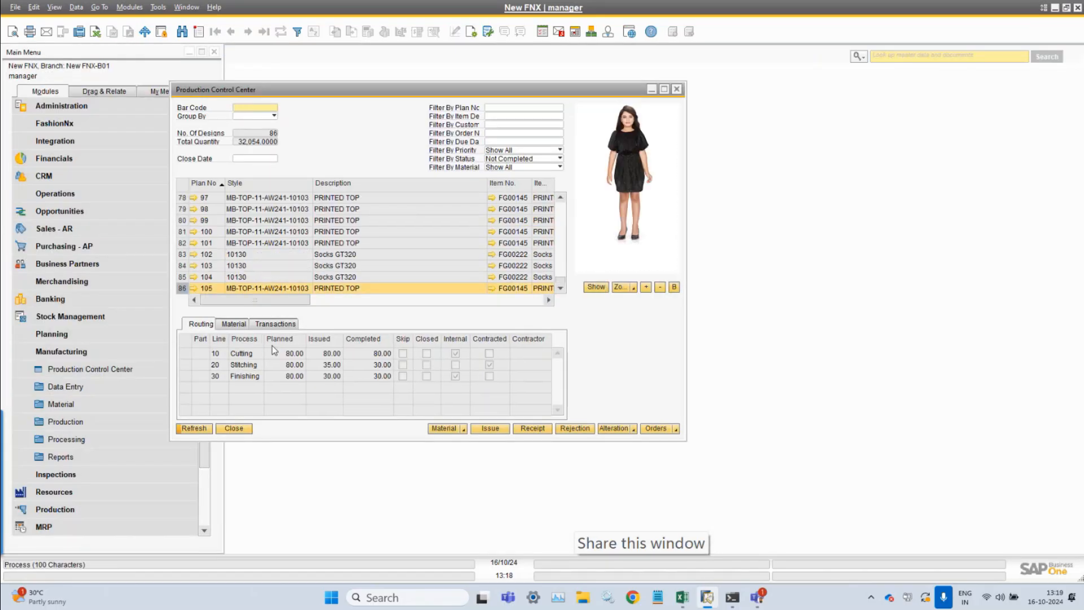
scroll(247, 252, up, 2)
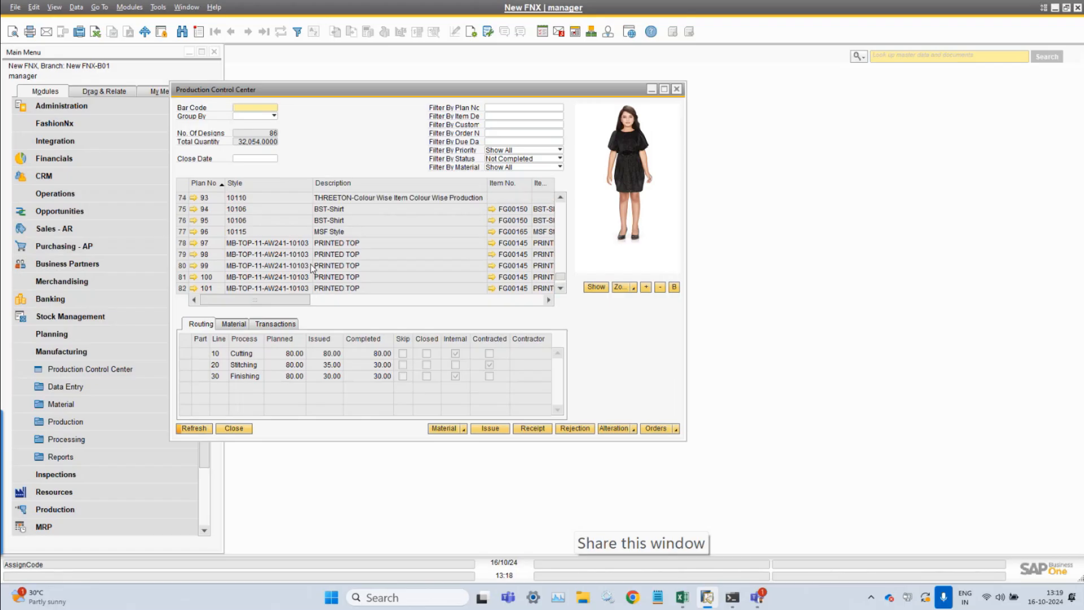
click(195, 244)
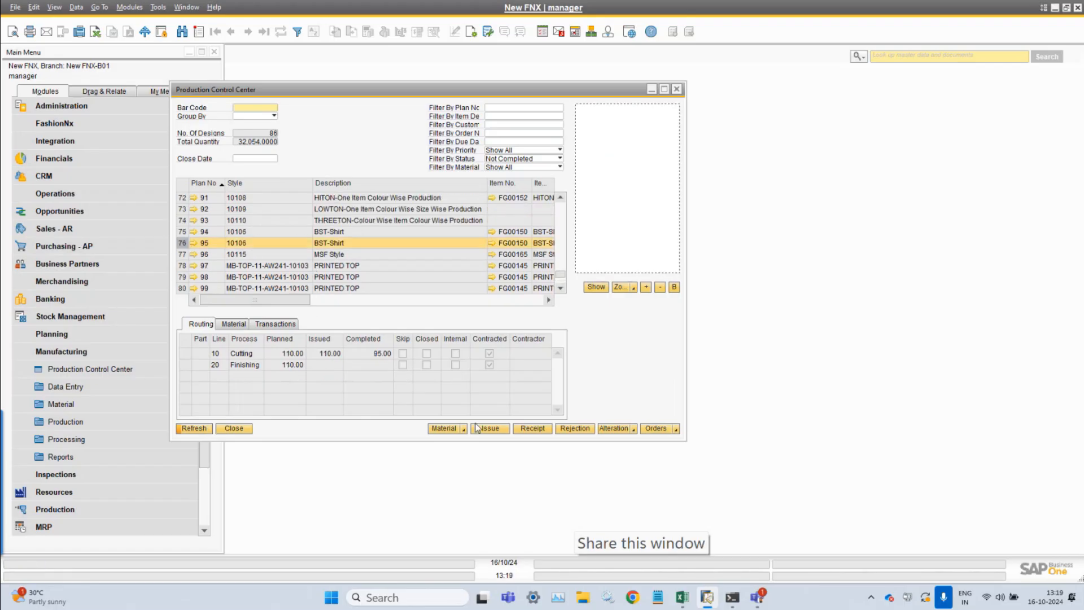
Step: Open a process receipt for plan 95, load its Cutting process line, and discard the receipt without saving
click(541, 432)
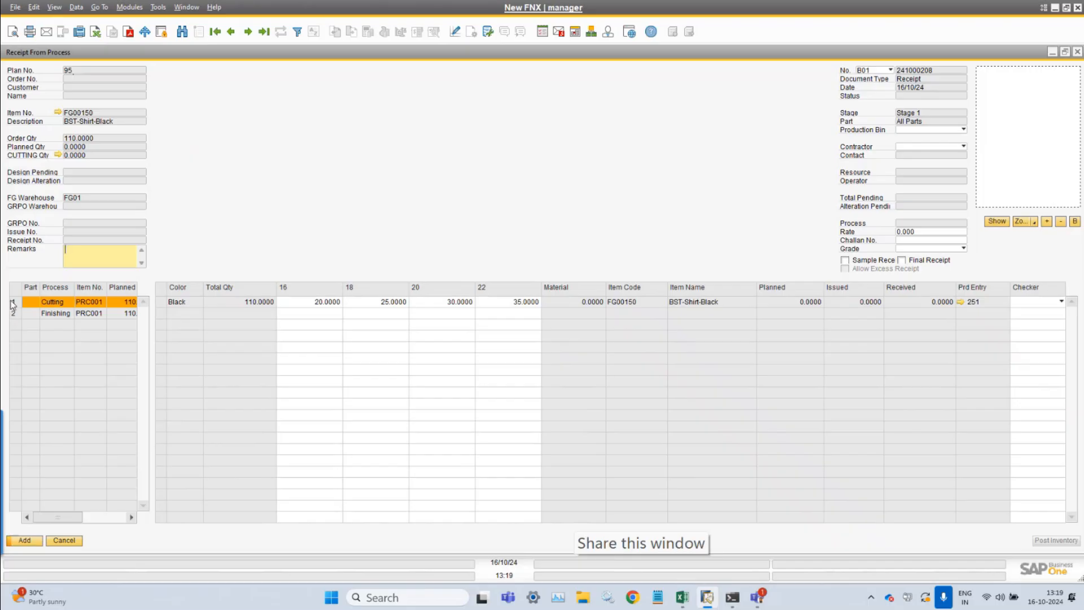
click(16, 312)
click(16, 303)
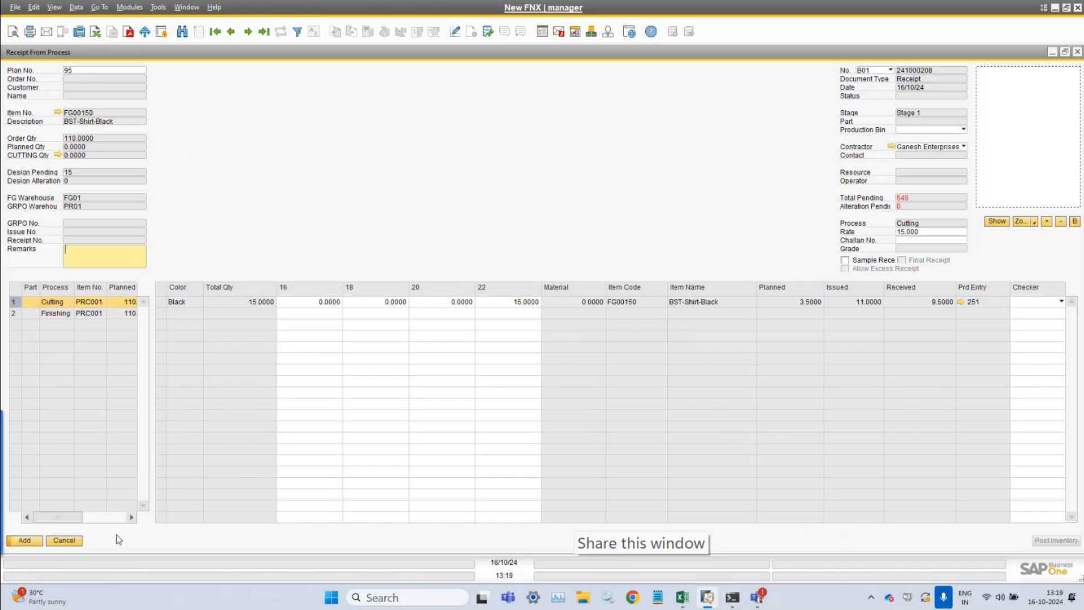
key(Escape)
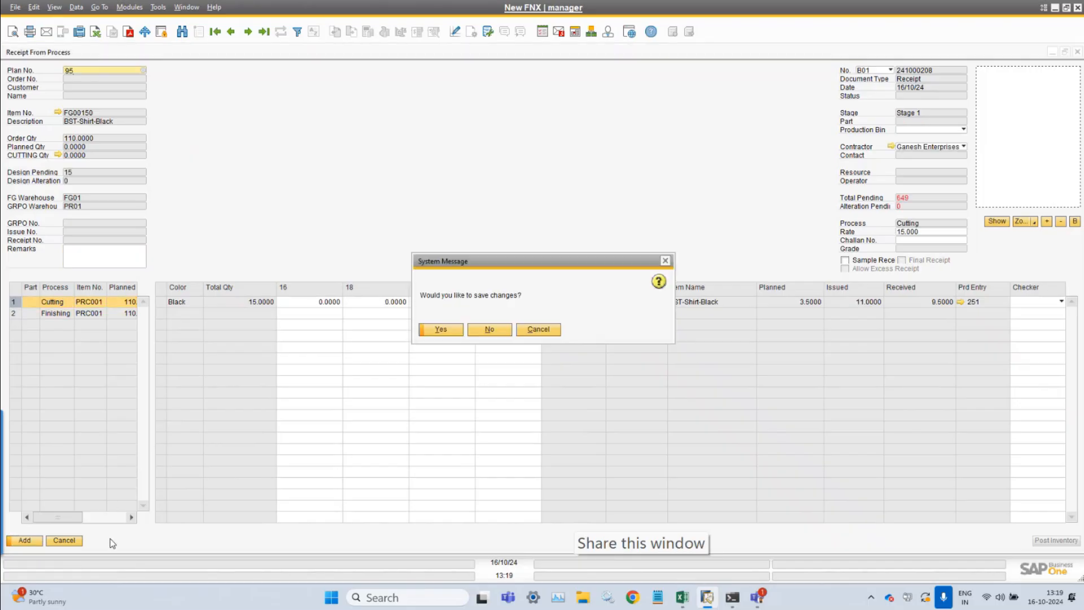
click(496, 329)
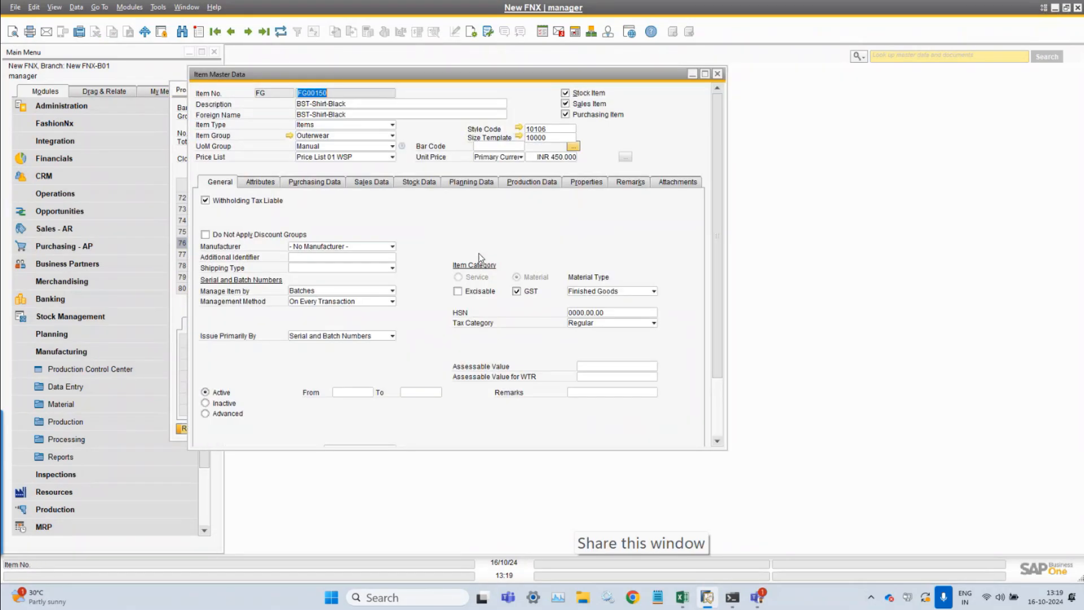
Step: Open the BST-Shirt style from item FG00150, set its Batch Generation to Manual, and save and close the style
click(519, 129)
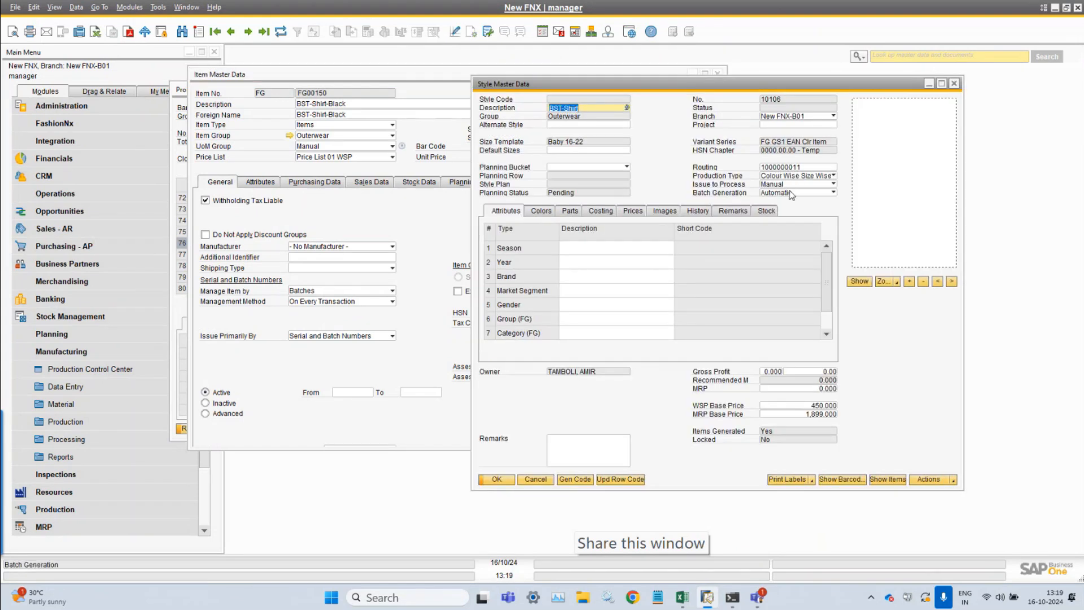
click(796, 193)
click(791, 210)
click(489, 481)
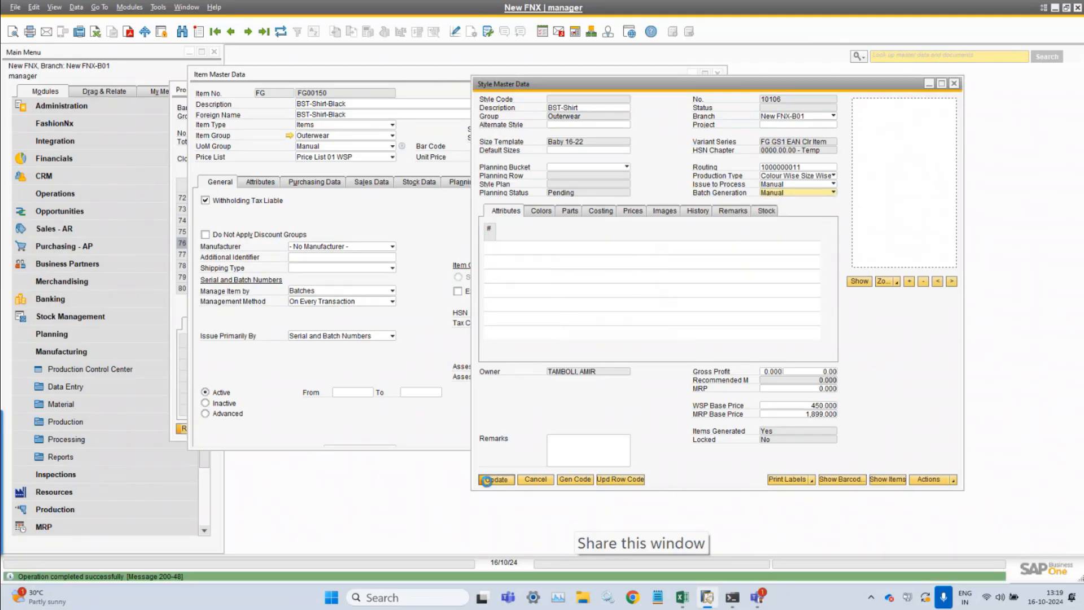
click(489, 481)
Step: Set Define Batches Manually to Yes in the production data of item FG00150, and save and close the item
scroll(431, 414, down, 2)
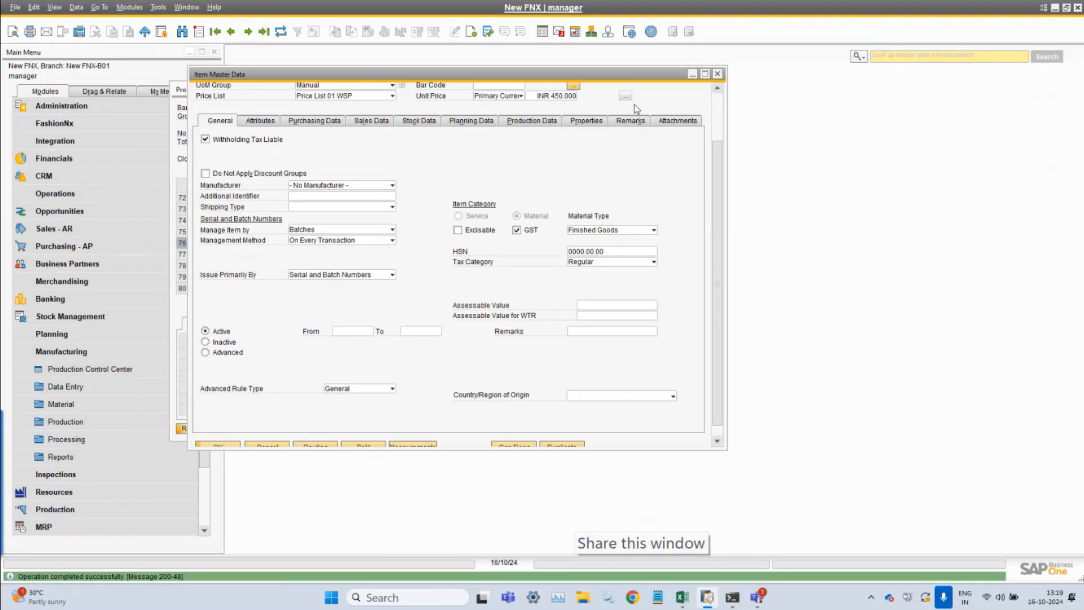
click(544, 121)
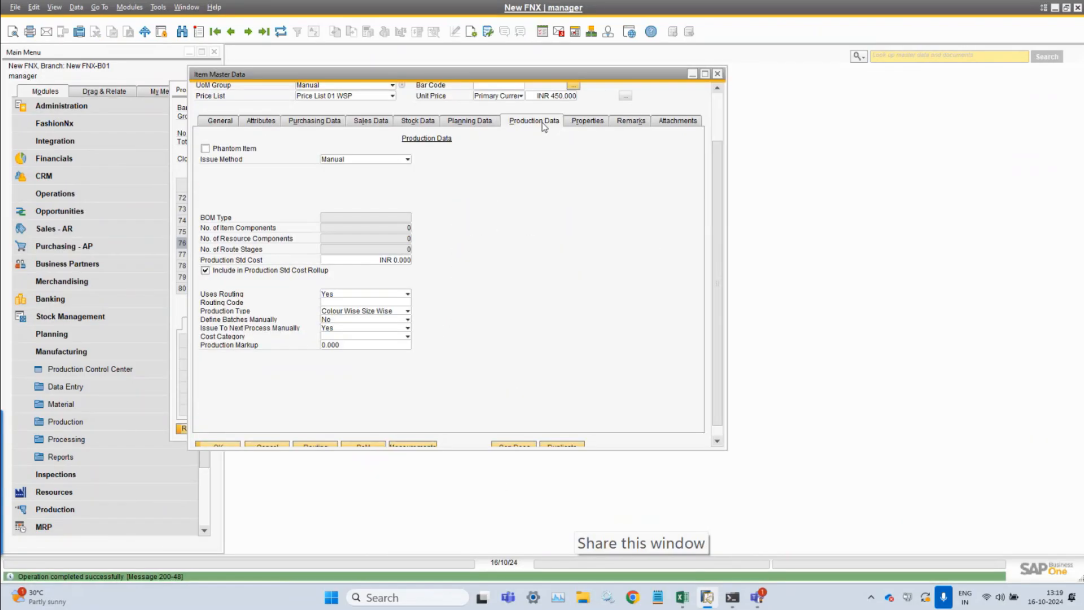
right_click(527, 144)
click(477, 305)
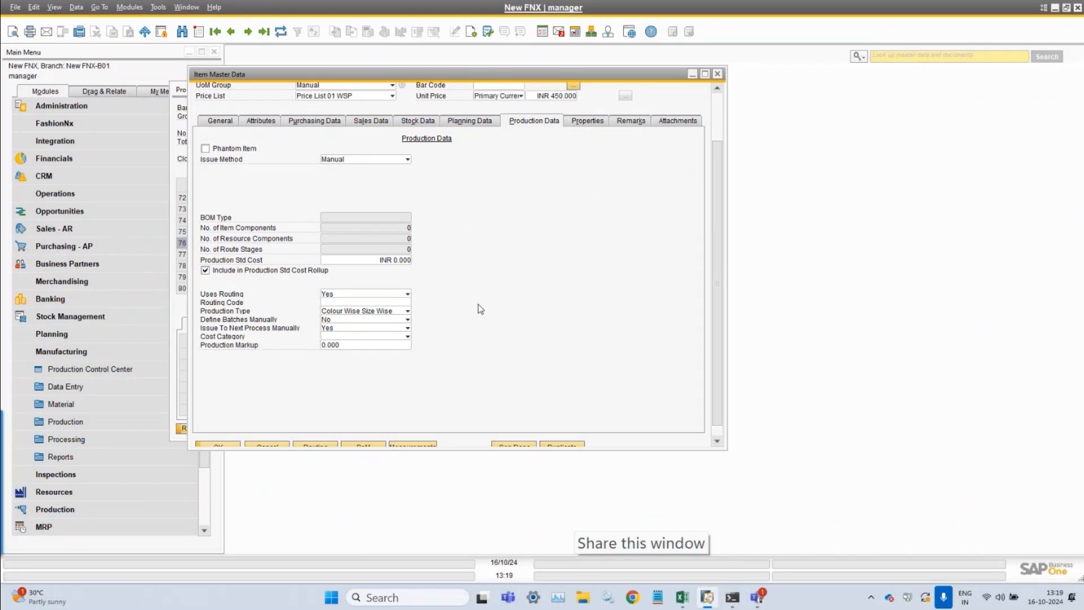
click(389, 320)
click(362, 336)
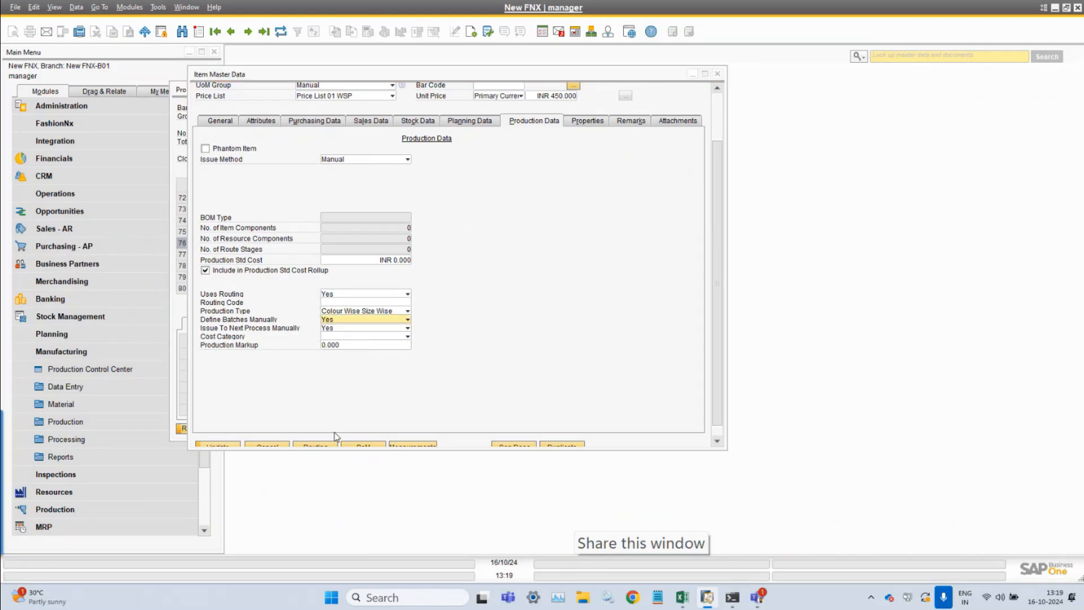
scroll(259, 375, down, 1)
click(231, 437)
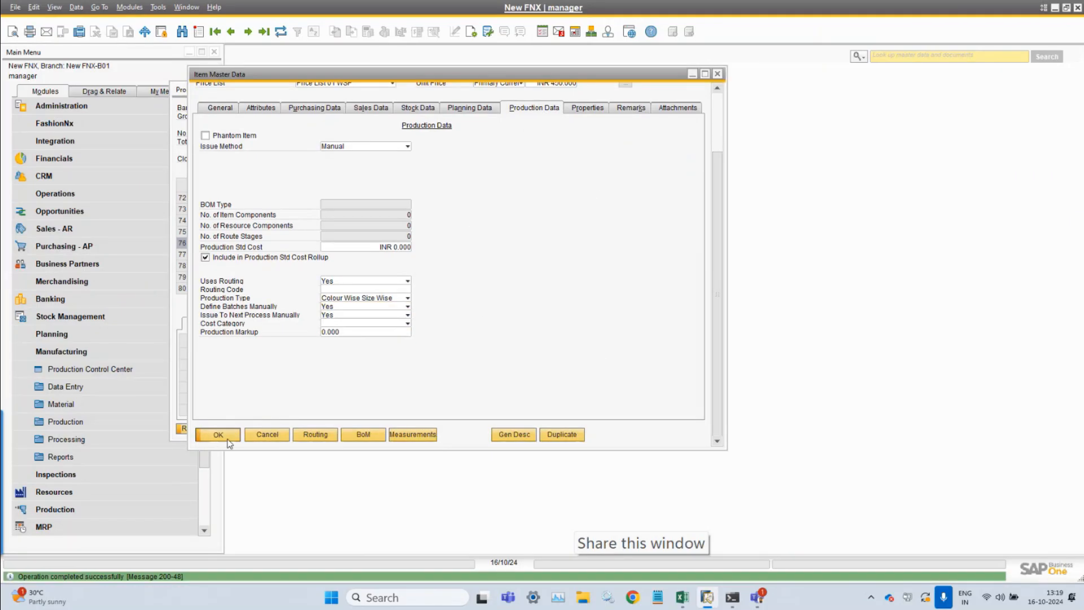
click(228, 439)
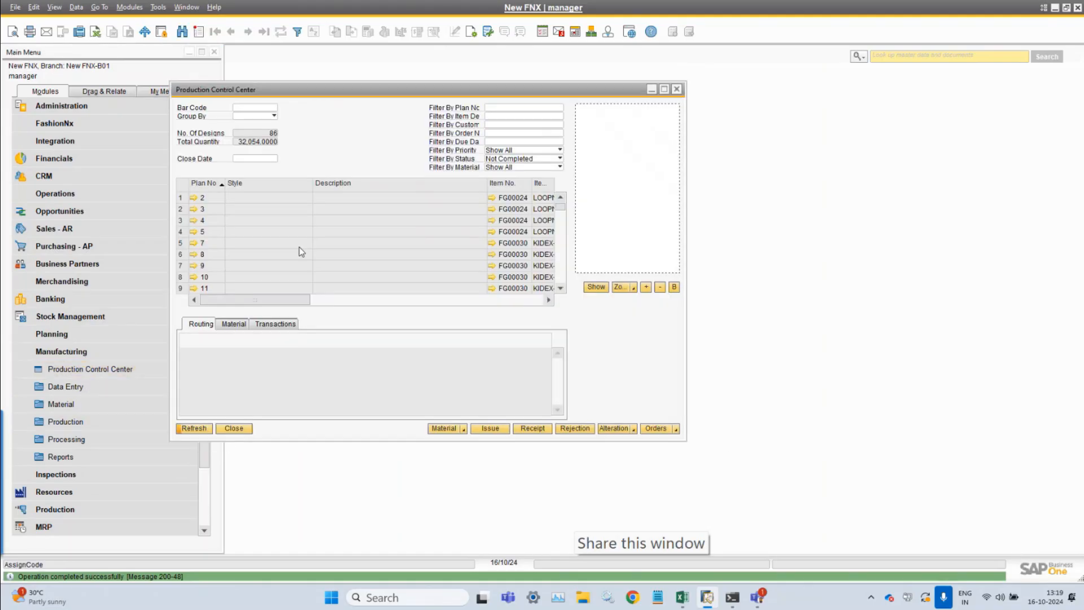
Step: Open a process receipt for plan 95, the second BST-Shirt plan, and load its Finishing process line
drag(562, 208, 567, 291)
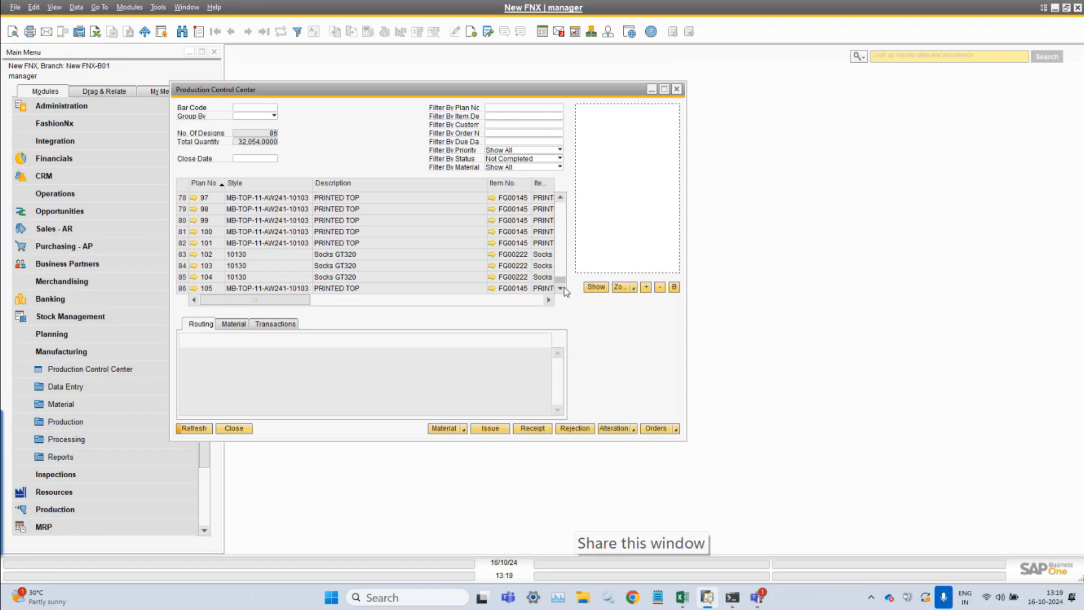
scroll(277, 252, up, 7)
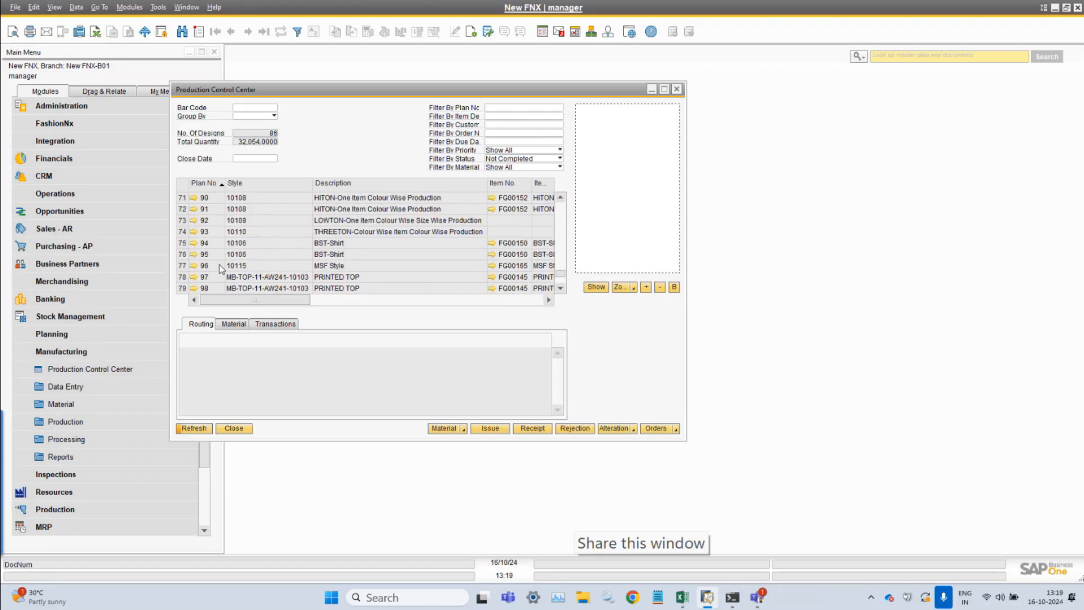
click(179, 255)
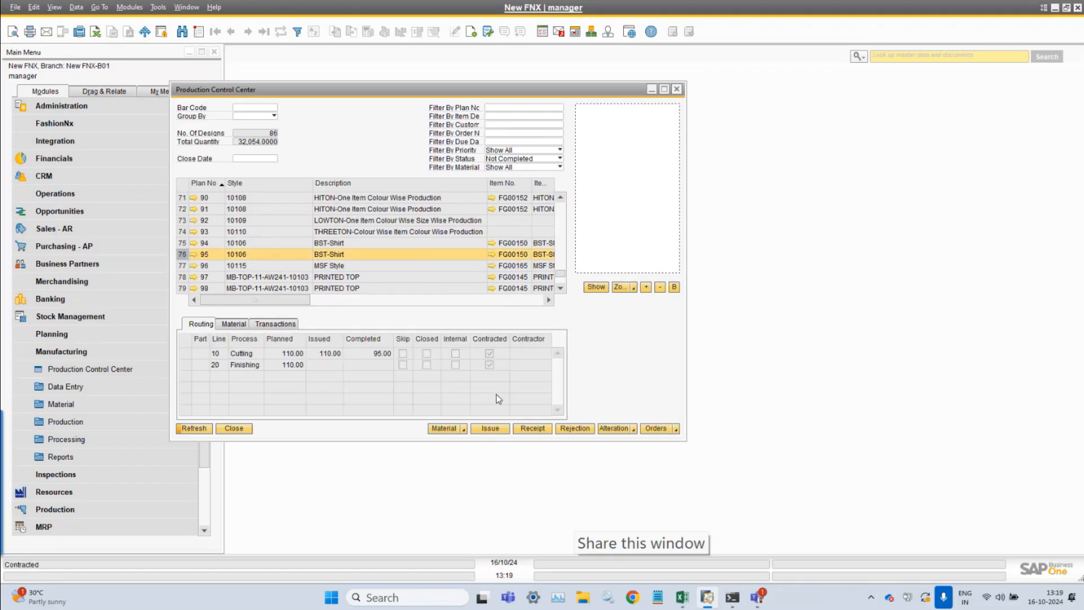
click(531, 429)
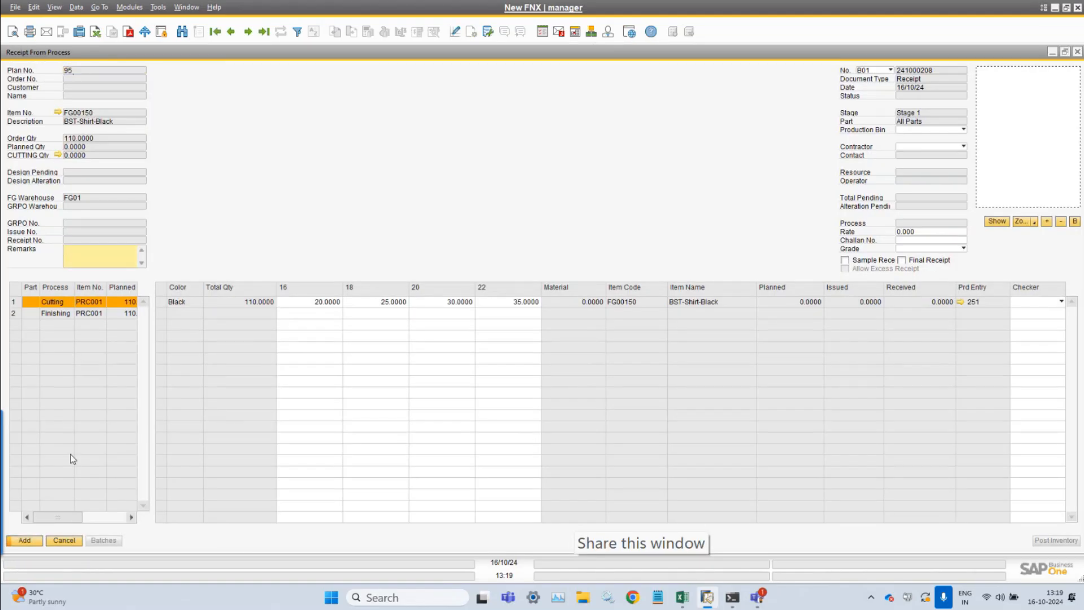
click(14, 314)
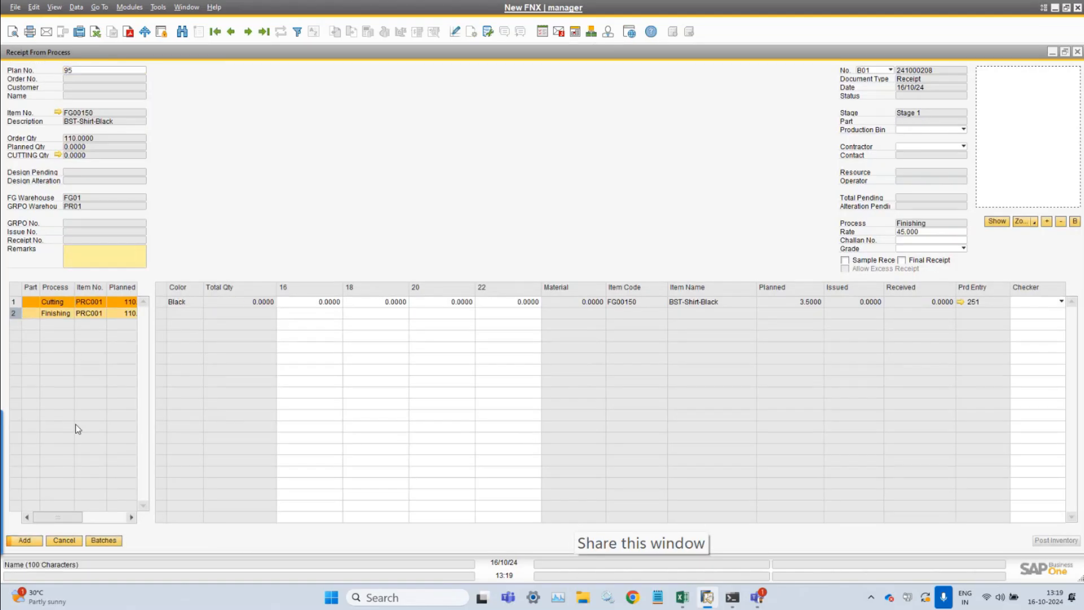
Step: Generate 5 batches for the Finishing receipt, go to the second batch's quantity, and cancel the batch entry
click(104, 541)
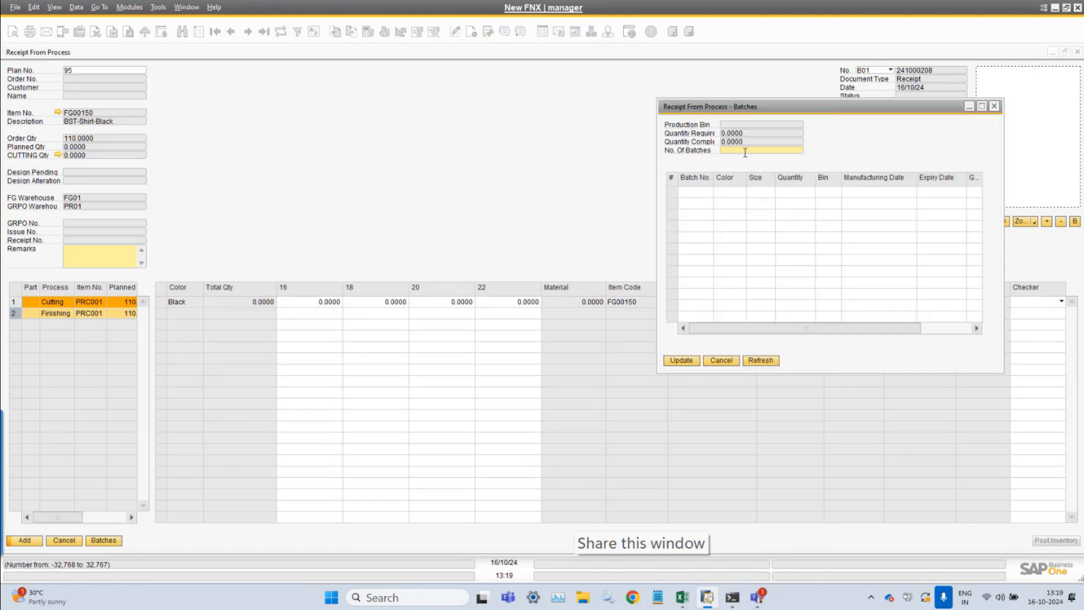
text(5)
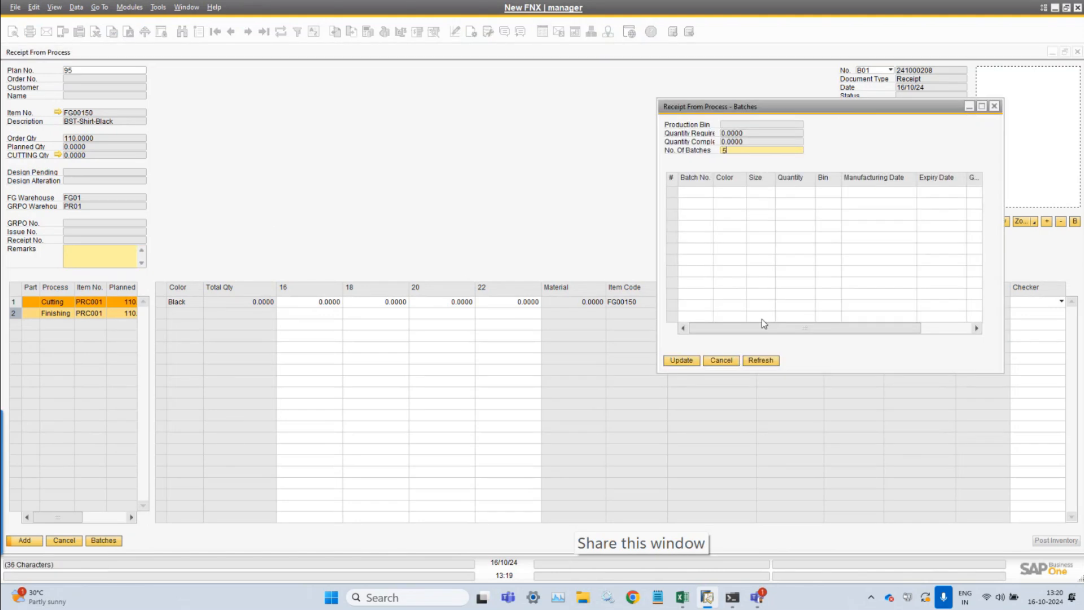
click(765, 361)
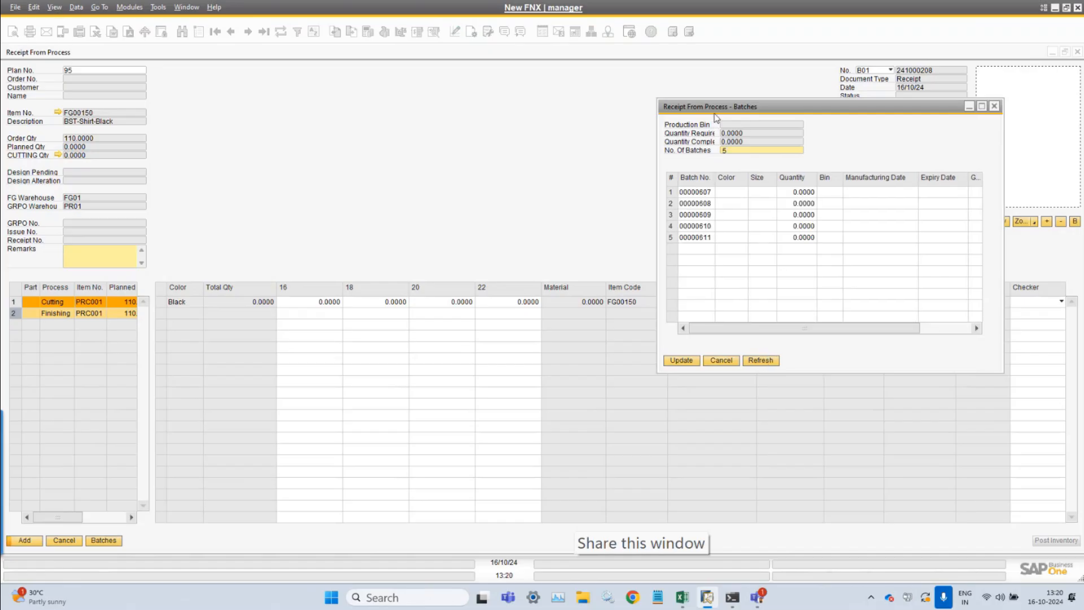
drag(716, 117, 488, 111)
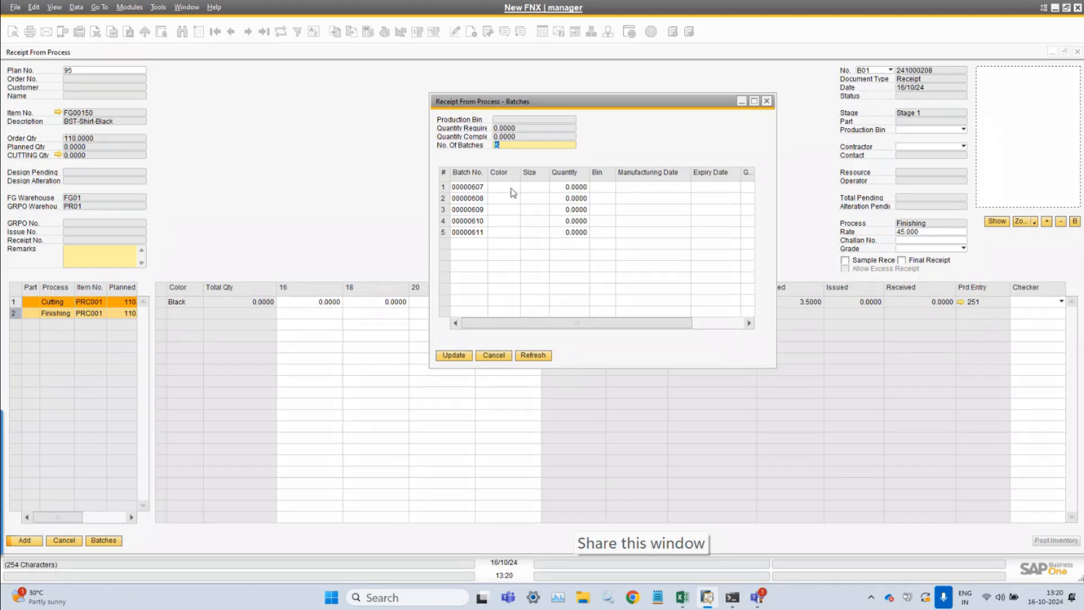
click(576, 199)
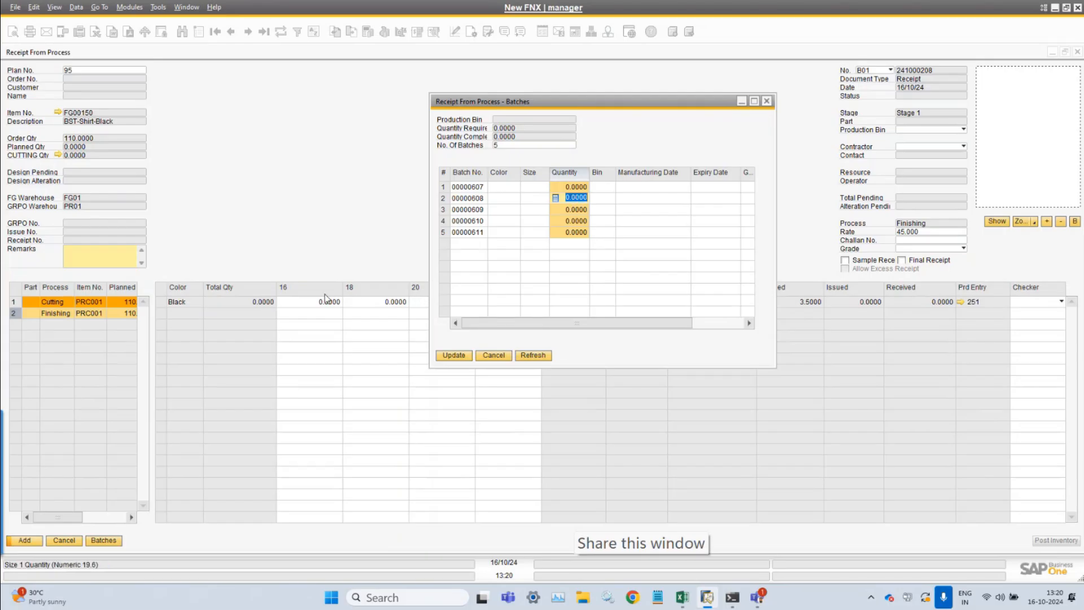
click(484, 357)
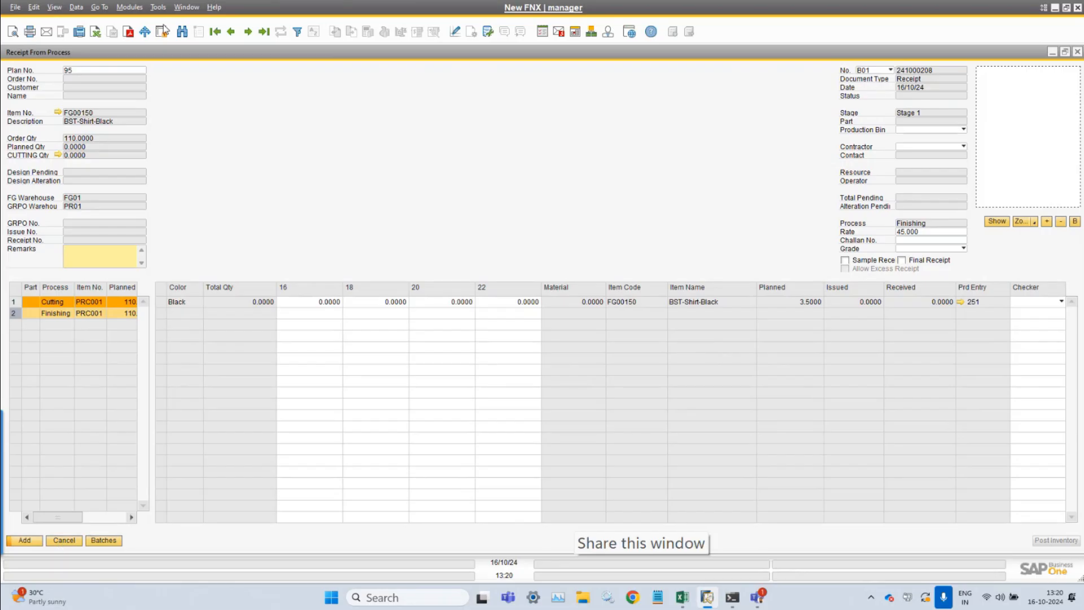
Step: Look up the Fabric size template by searching template names starting with "f", and close it without changes
click(131, 8)
mouse_move(149, 39)
mouse_move(254, 36)
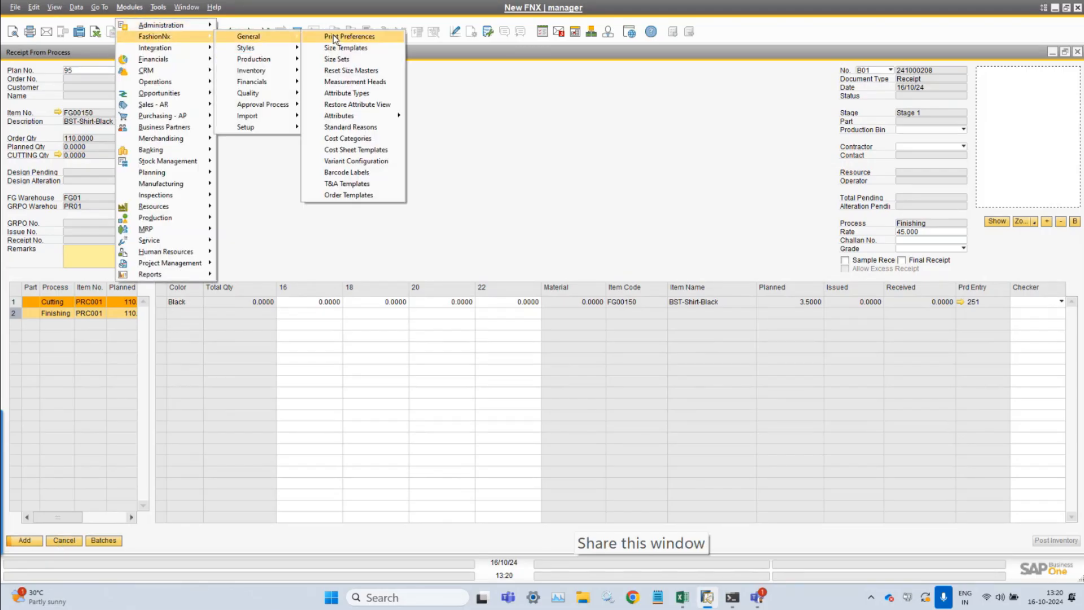
click(345, 48)
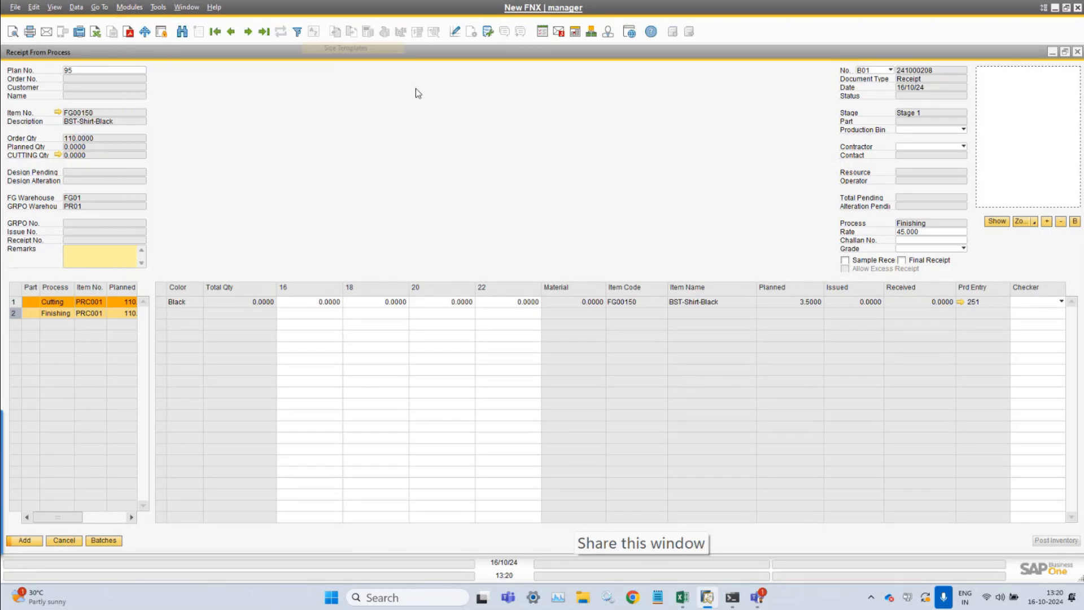
text(f)
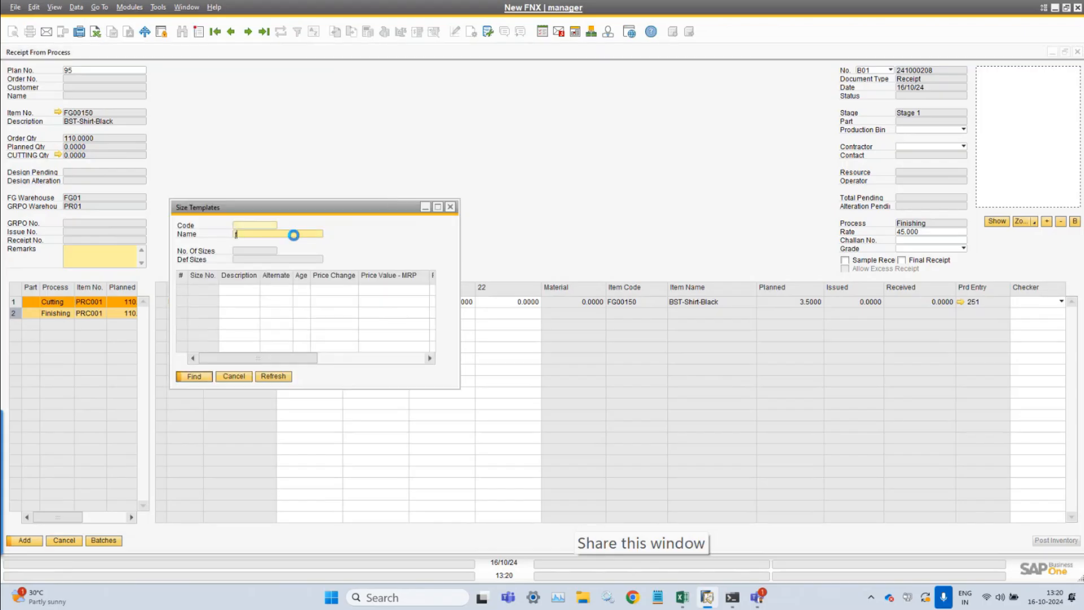
key(Tab)
key(Down)
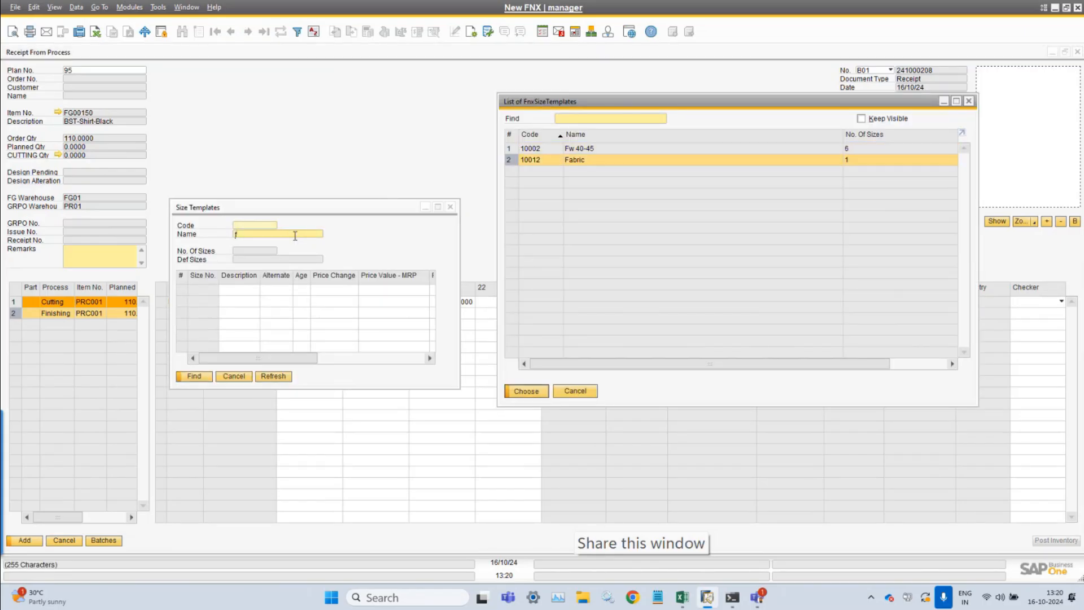
key(Return)
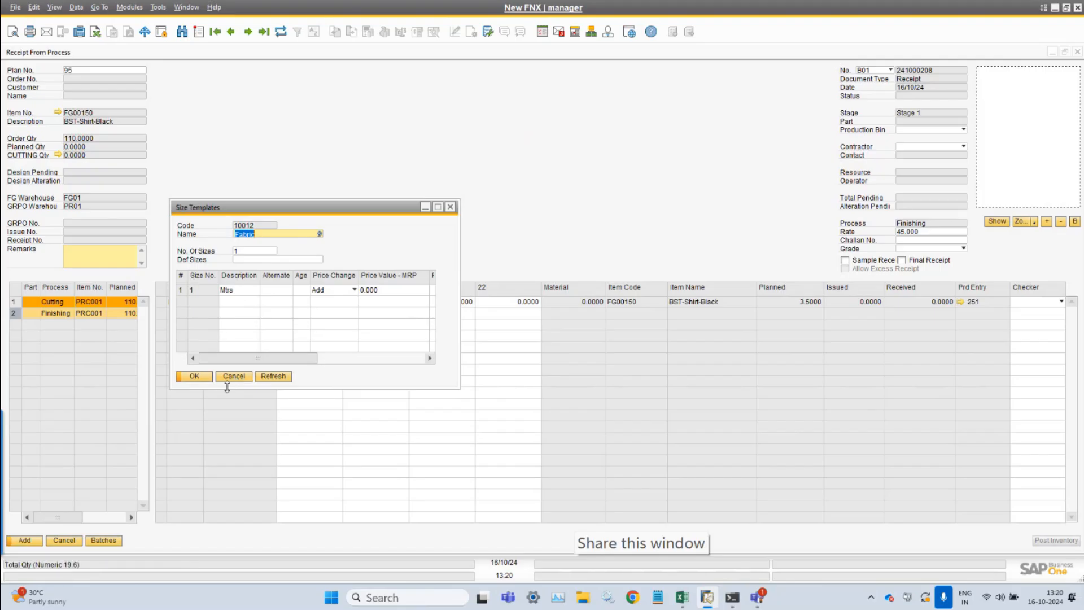
click(229, 376)
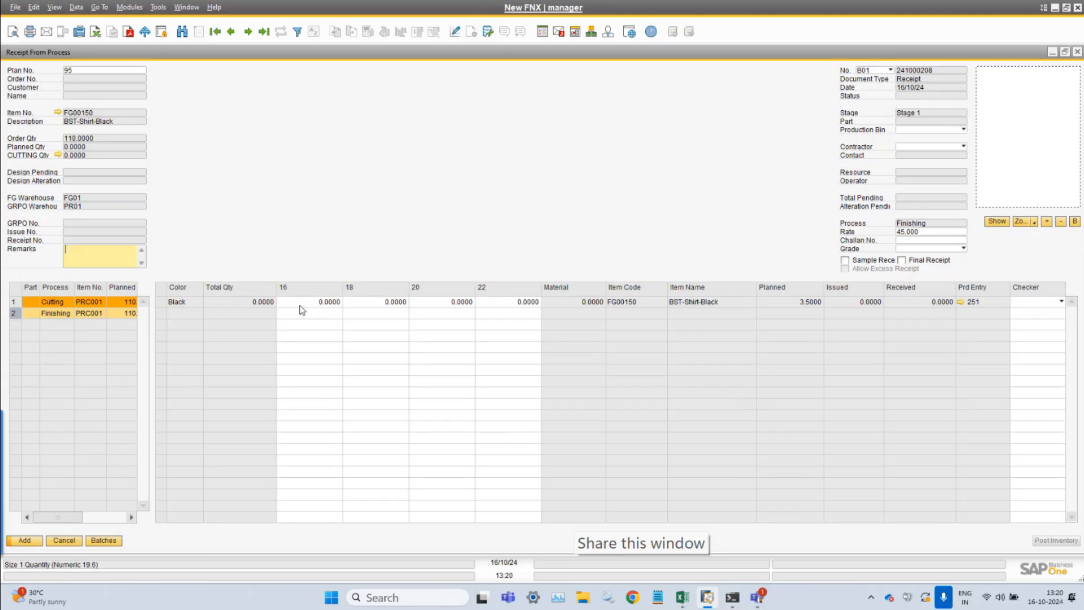
Step: Try to reopen the Finishing line's batches, and close both the unsaved receipt and the Production Control Center
click(102, 541)
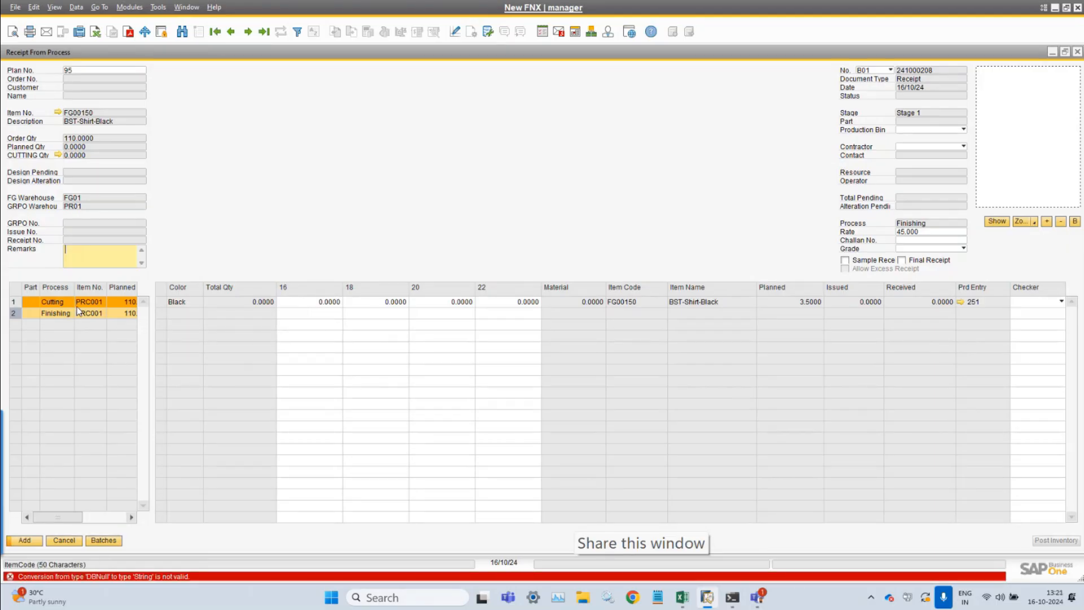
double_click(14, 314)
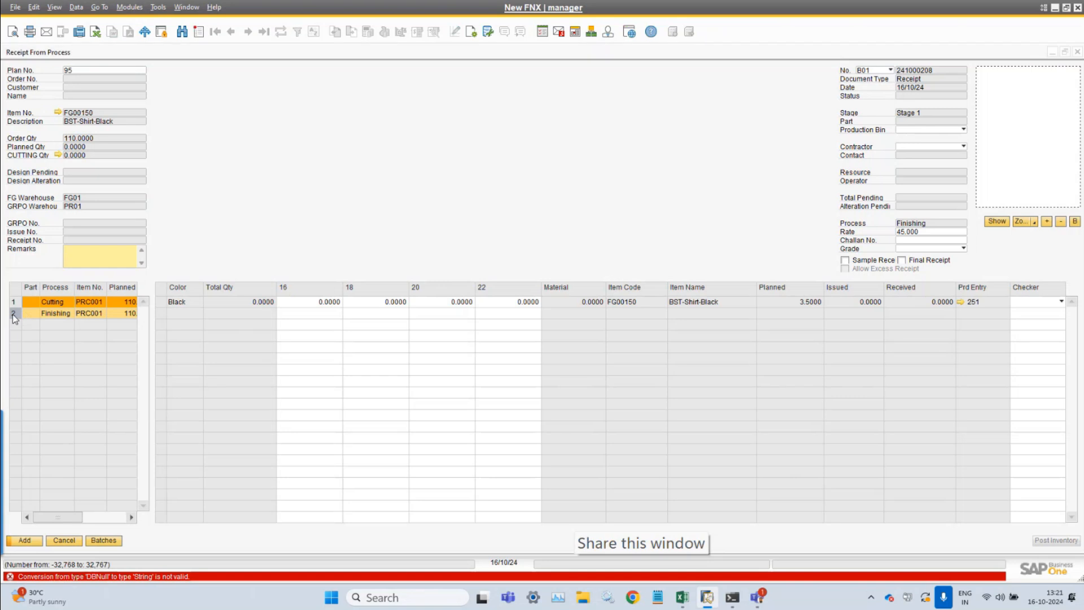
click(71, 545)
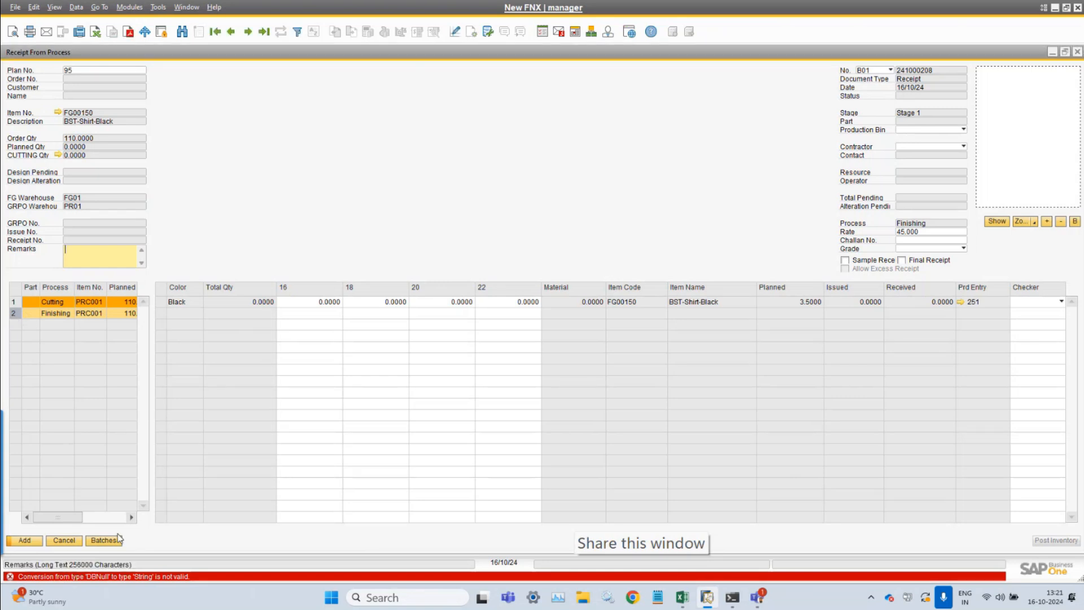
click(489, 331)
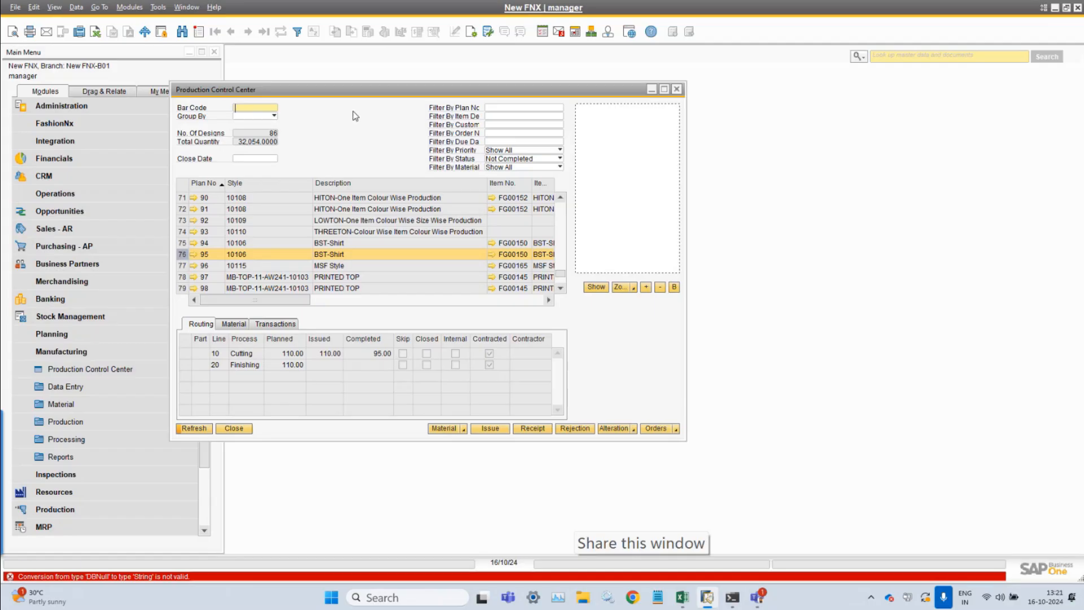
click(237, 430)
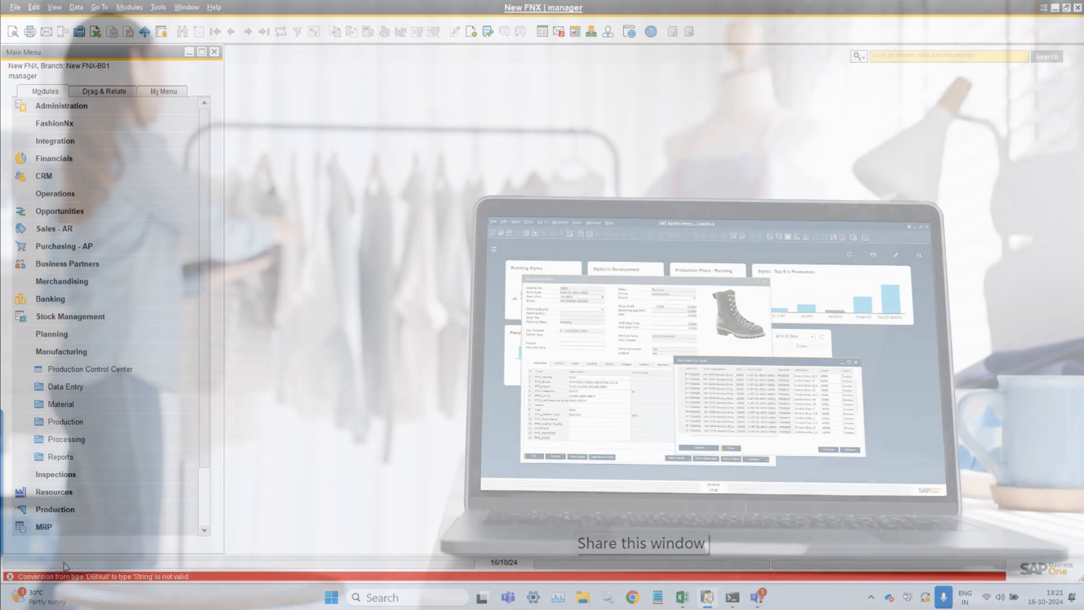